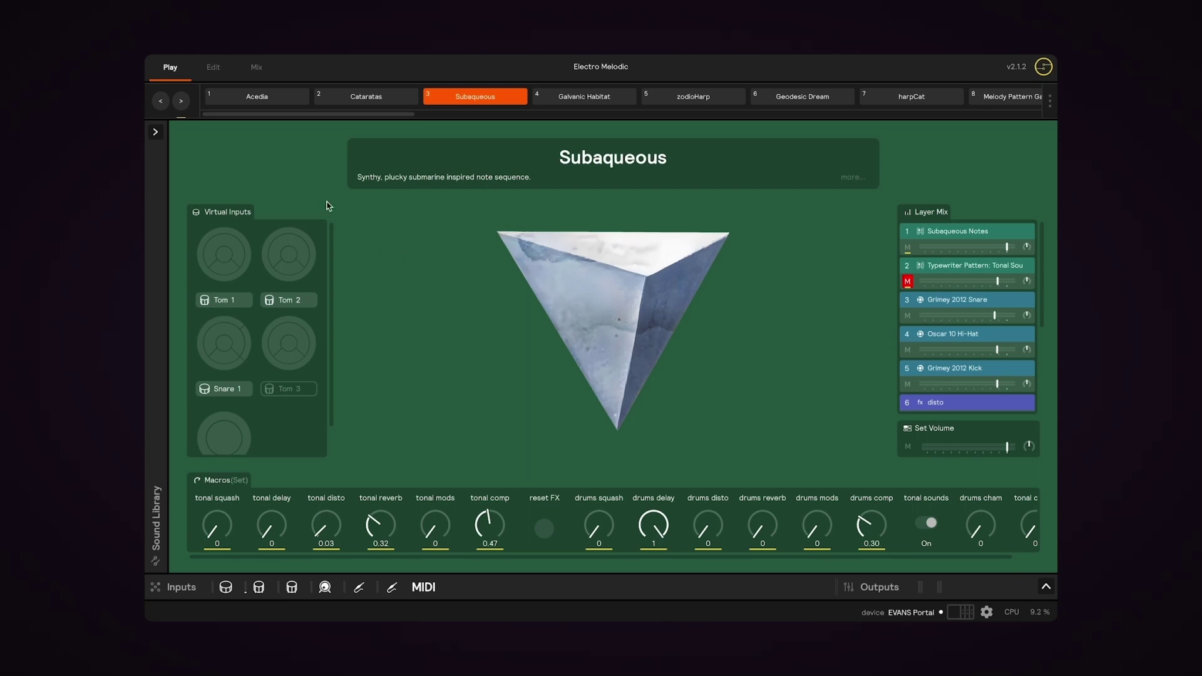
Step: Flip between Subaqueous's Edit and Mix views, then come back to its Play page
click(214, 69)
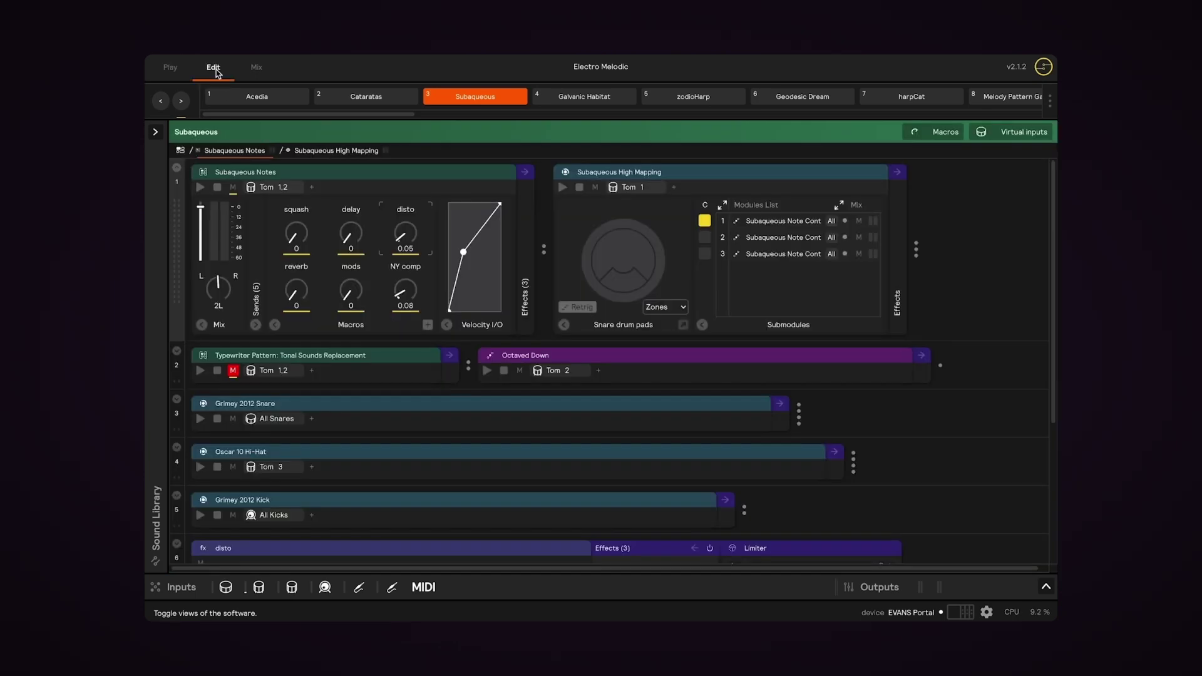
click(256, 68)
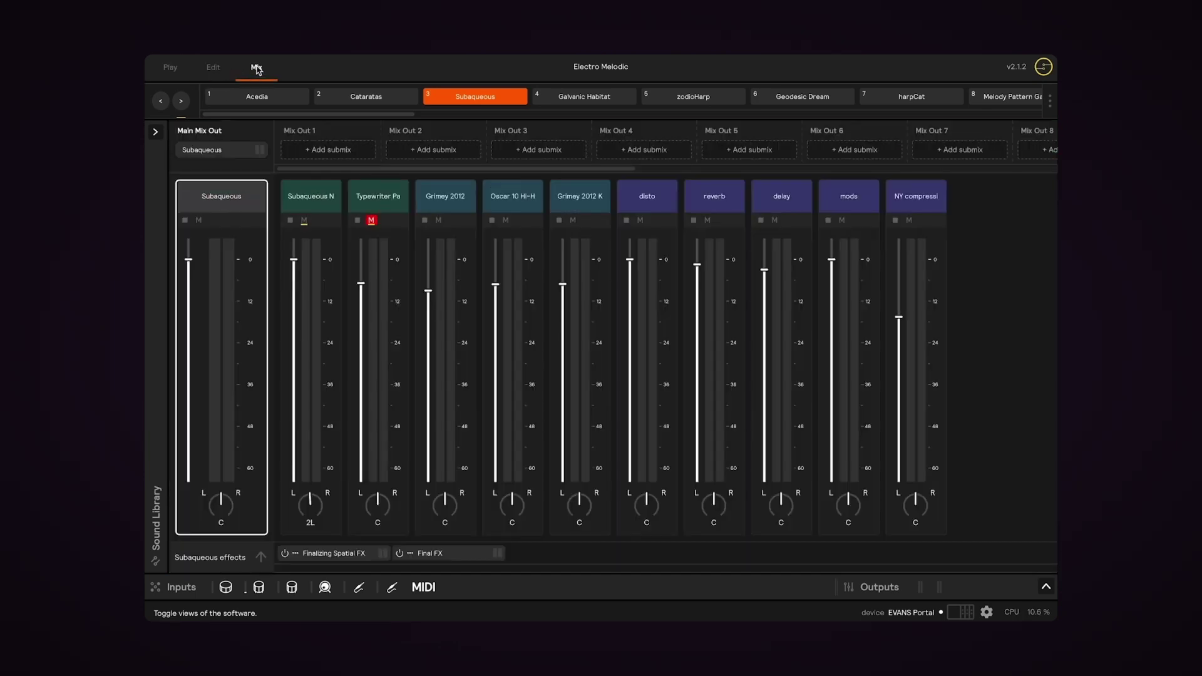
click(214, 68)
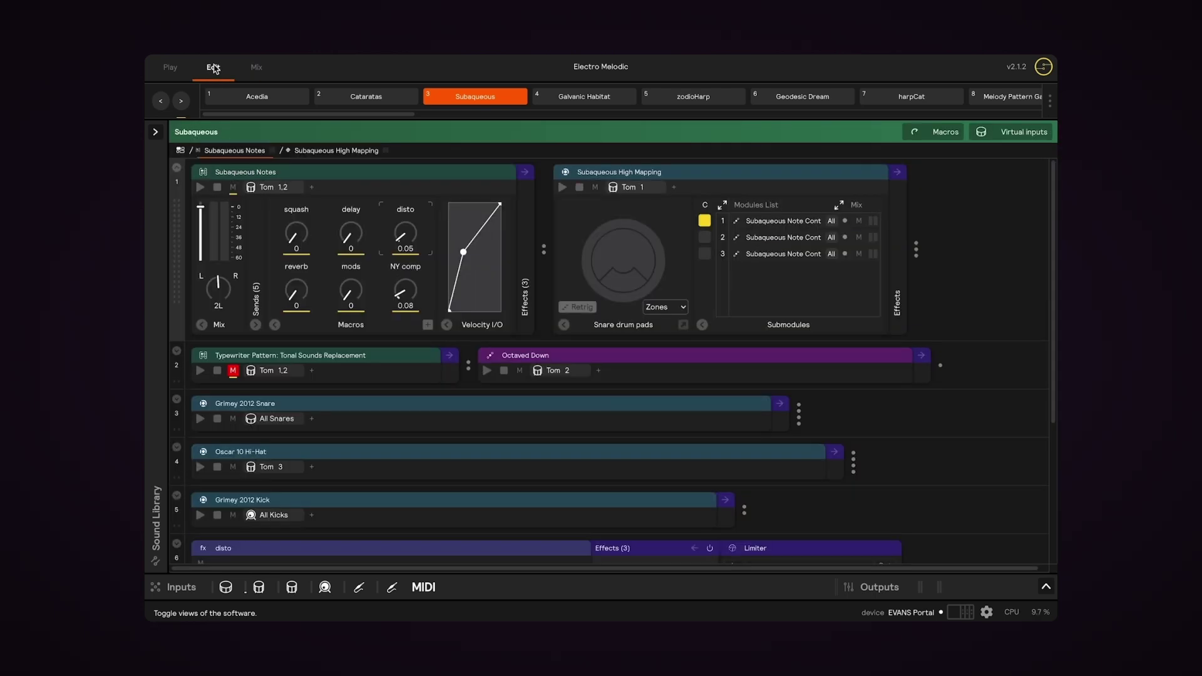
click(170, 68)
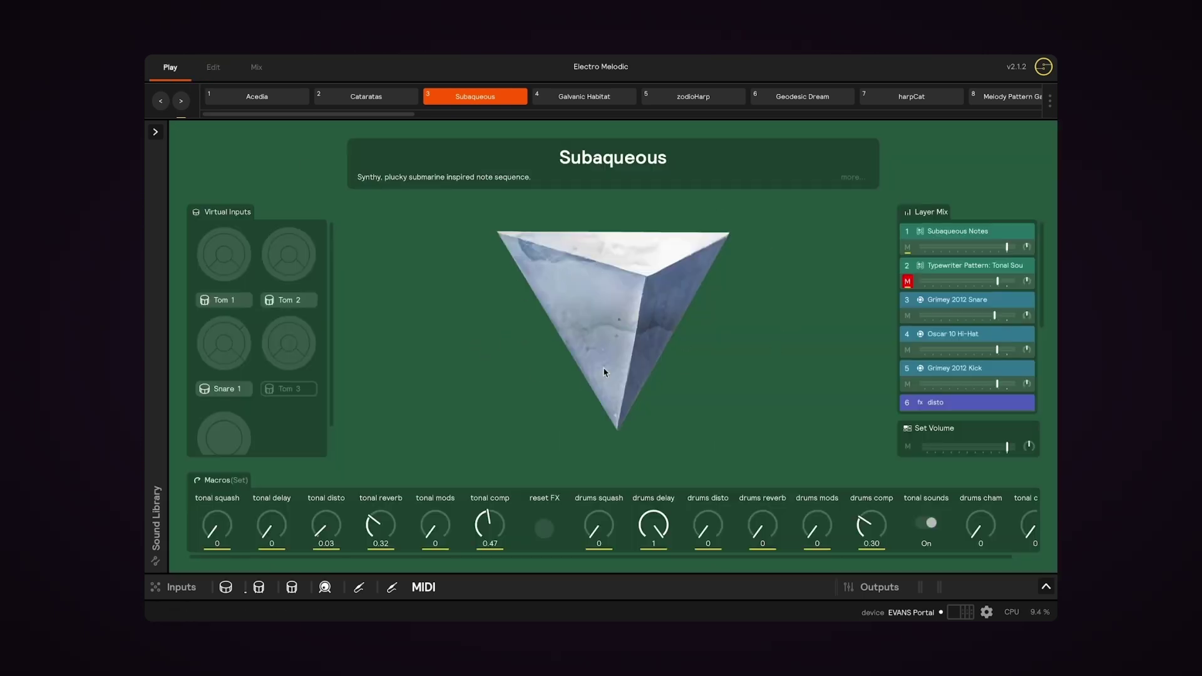
Step: Open the Typewriter Pattern Mapping module, glance at the Mixer, and return to Play
click(216, 71)
click(177, 351)
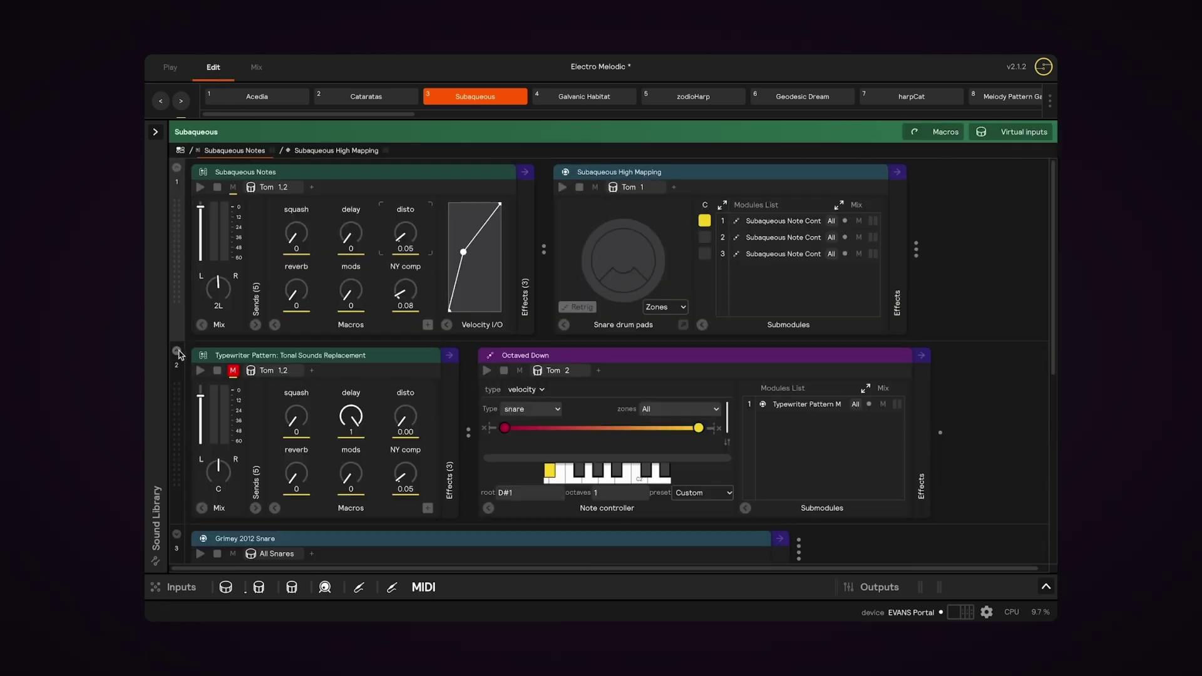
click(791, 400)
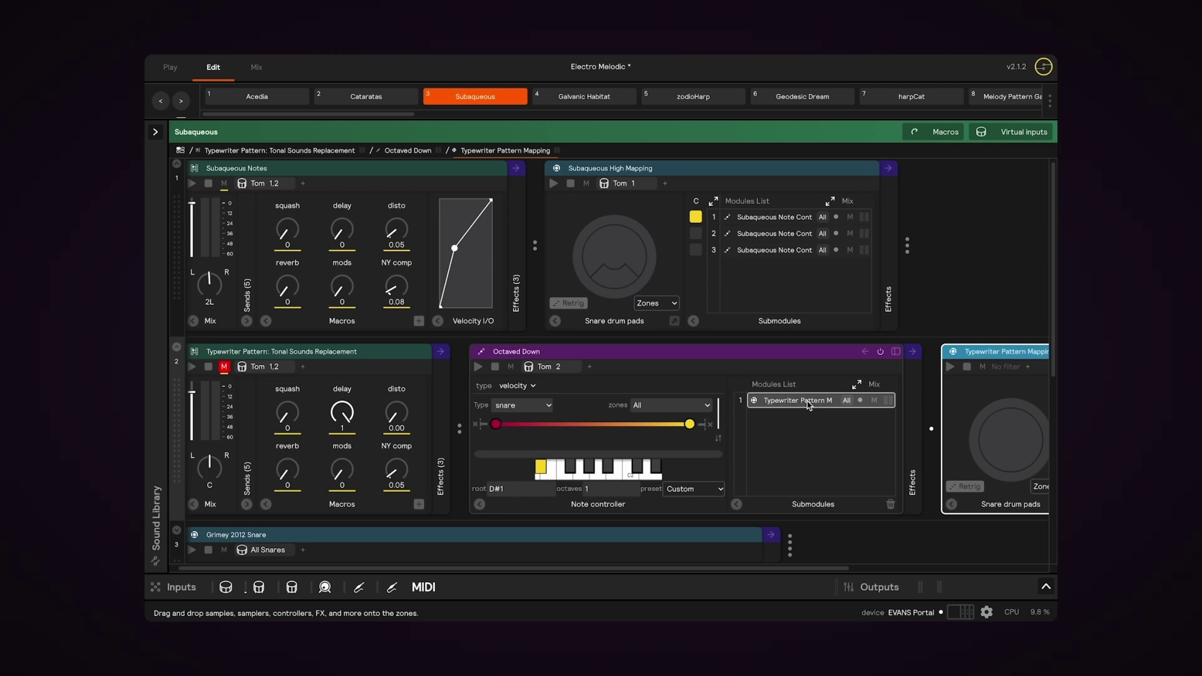
click(257, 69)
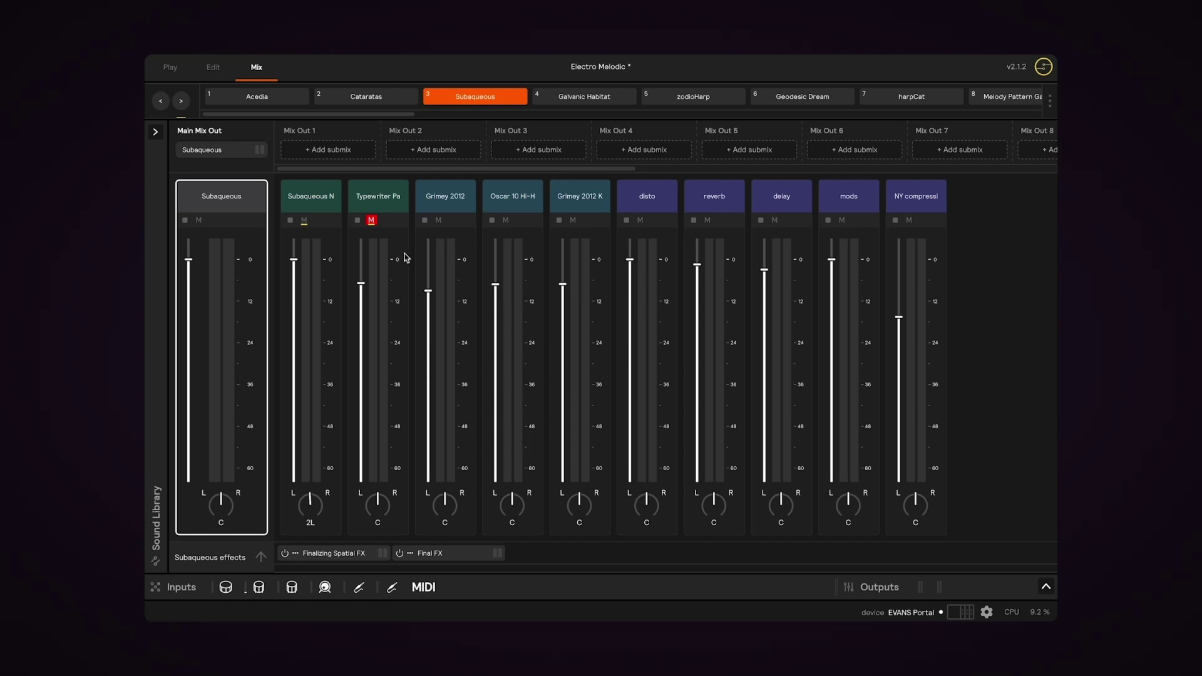
click(170, 67)
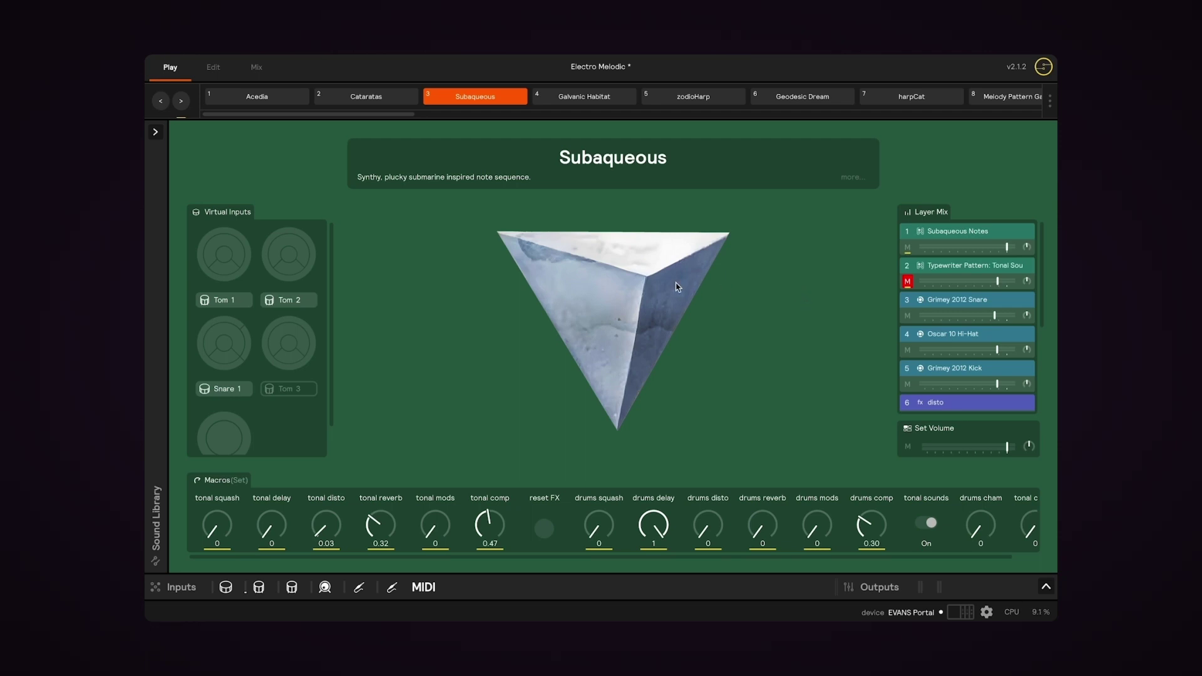
click(565, 99)
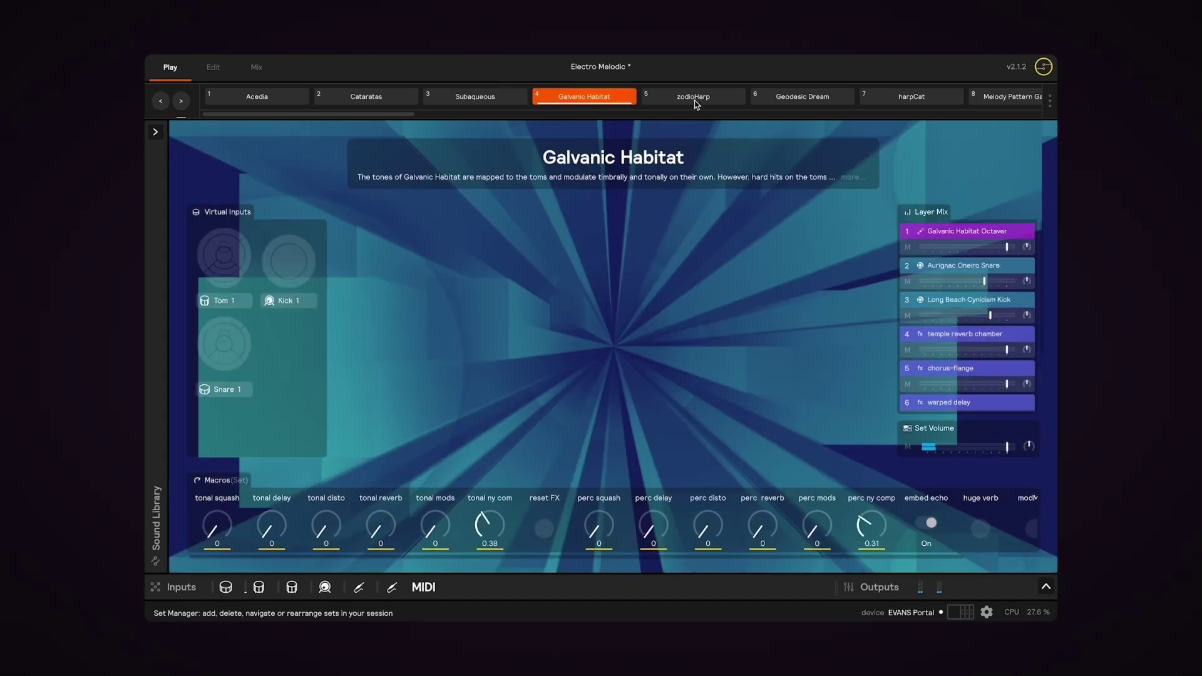
click(693, 99)
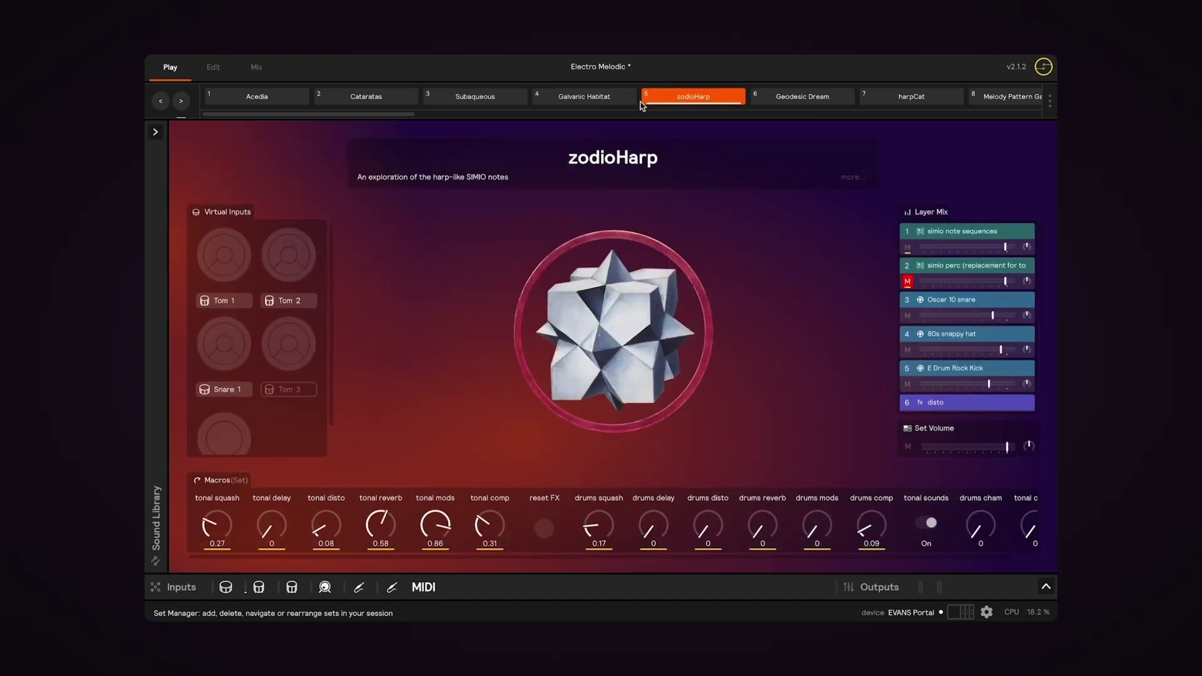
click(477, 99)
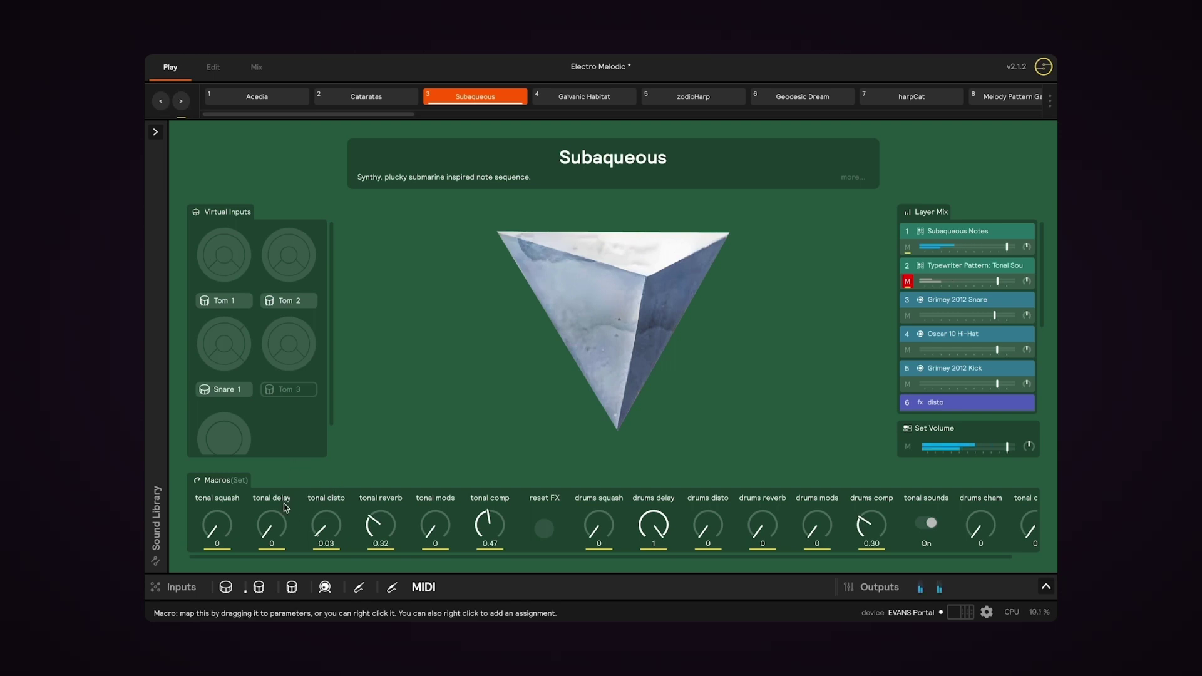
drag(270, 534, 304, 421)
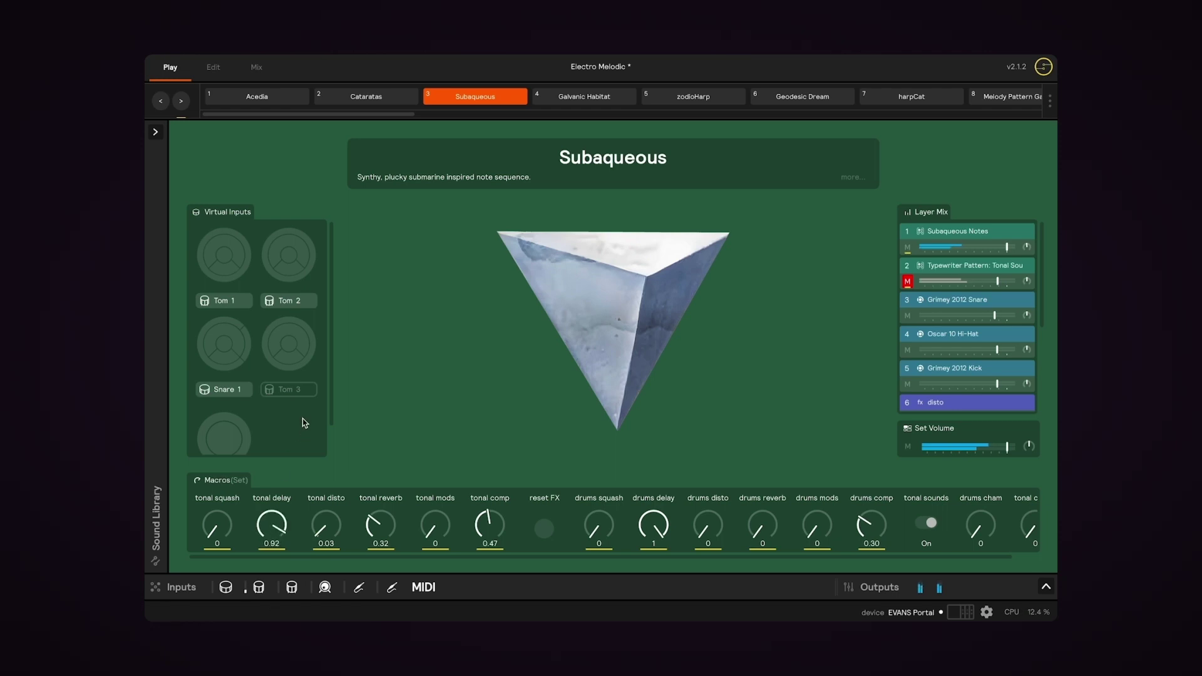
drag(274, 514, 287, 610)
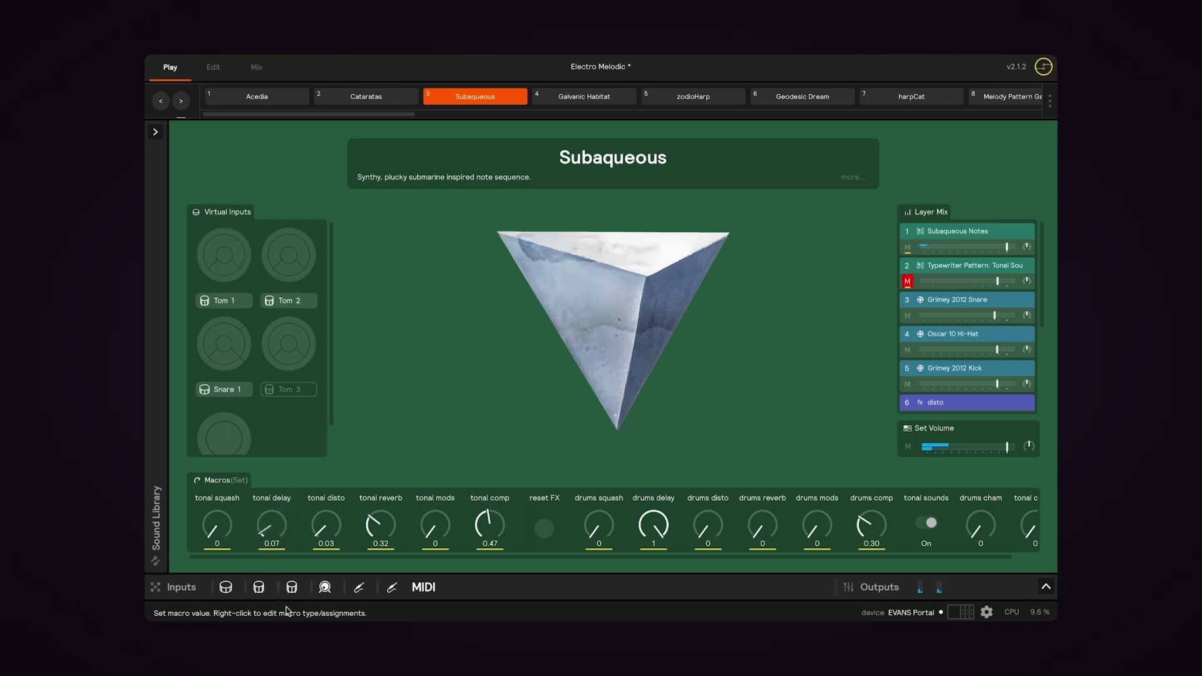
drag(264, 544, 268, 555)
double_click(658, 533)
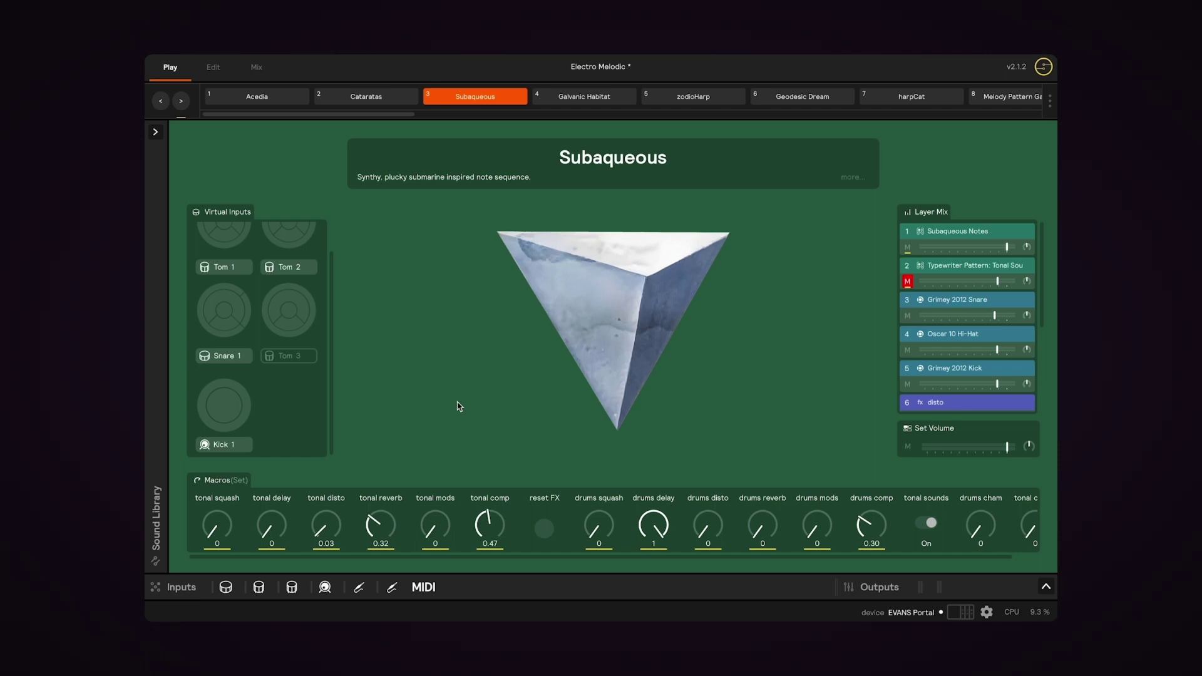
click(291, 313)
click(227, 314)
double_click(653, 523)
scroll(261, 322, up, 2)
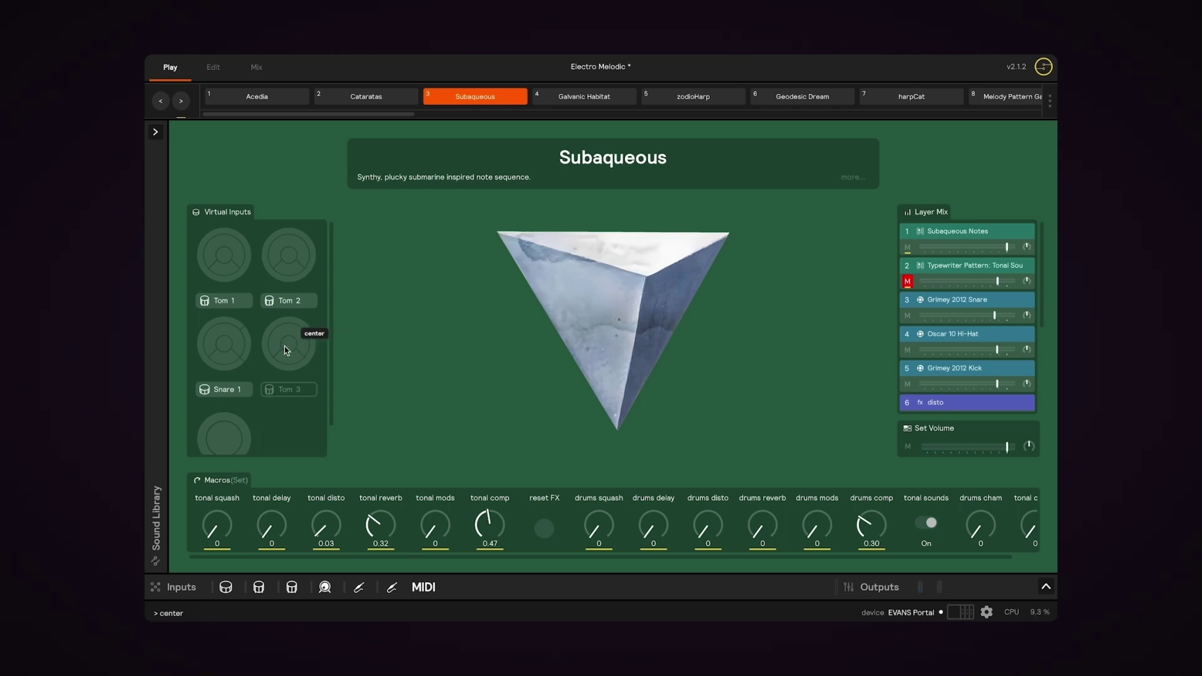
click(226, 348)
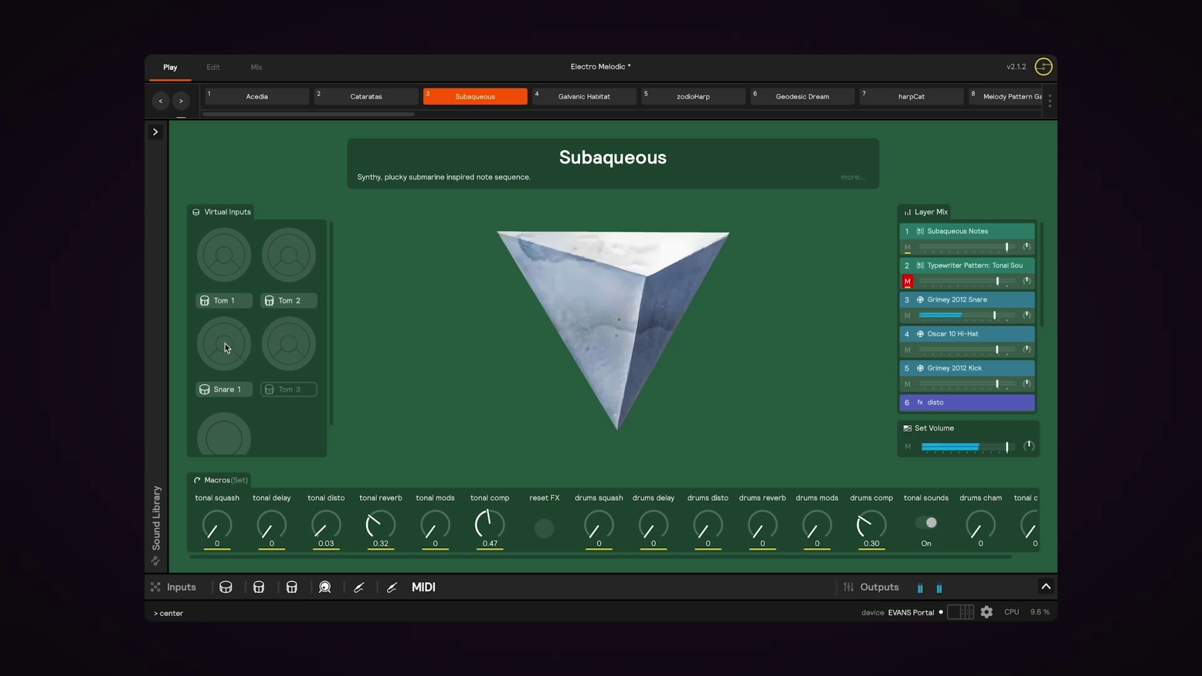
click(224, 326)
click(281, 338)
click(272, 334)
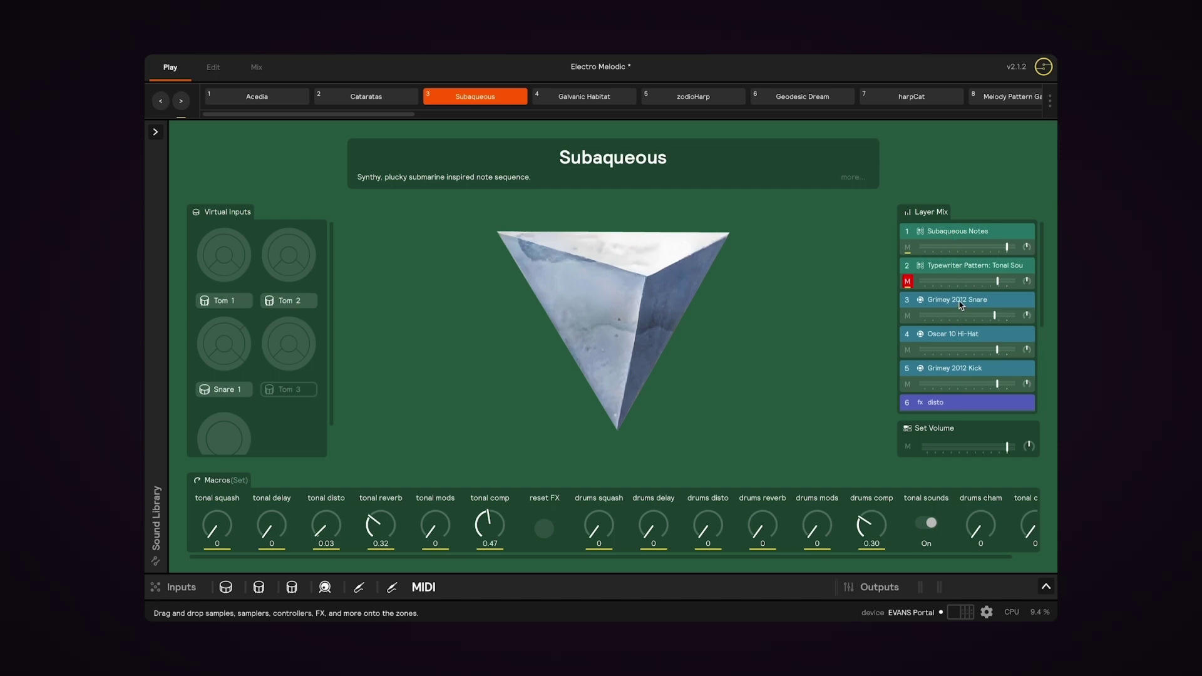
Step: Reset and mute the Grimey 2012 Snare layer, and lower the overall set volume slightly
click(999, 316)
double_click(998, 316)
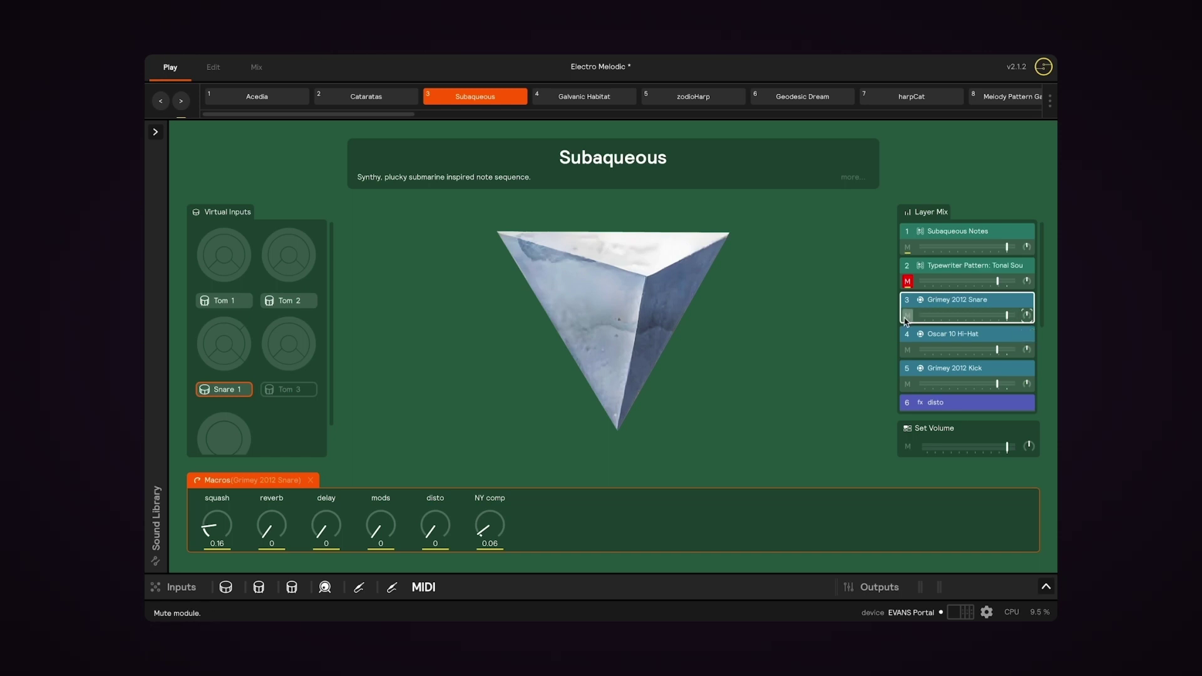
click(907, 315)
mouse_move(1006, 447)
mouse_down()
mouse_move(930, 450)
mouse_move(1009, 446)
mouse_up()
click(989, 448)
Step: Raise the Oscar 10 Hi-Hat delay macro fully, audition the pads, then reset it to 0
click(946, 373)
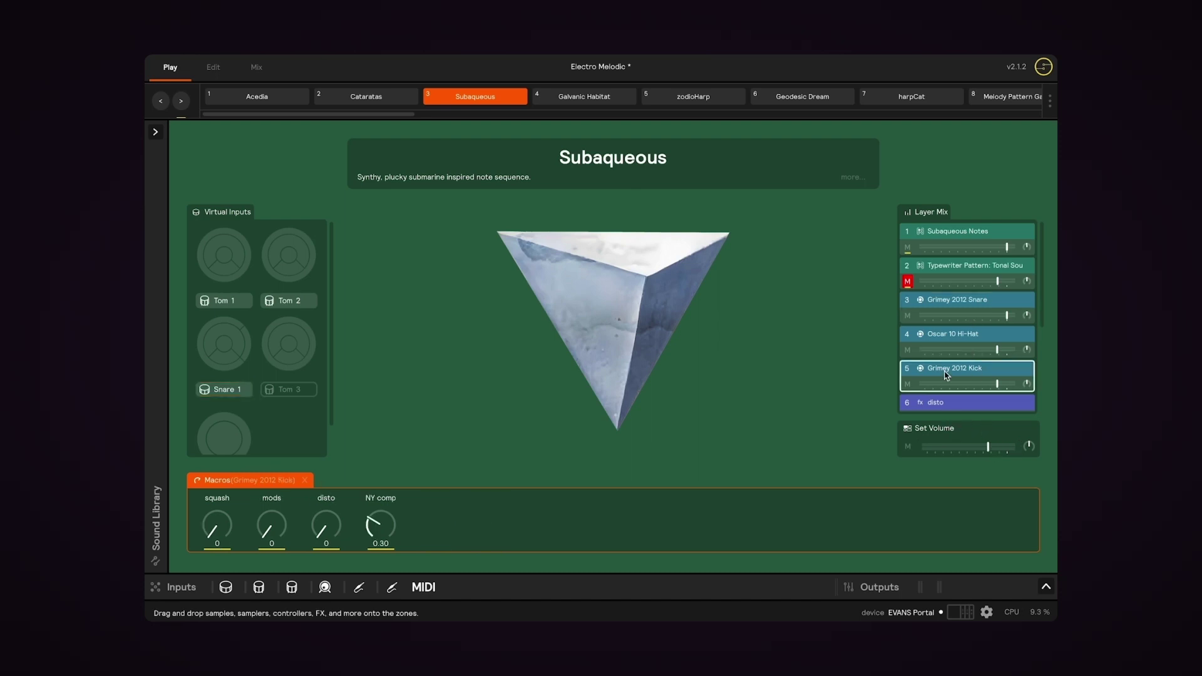
click(955, 338)
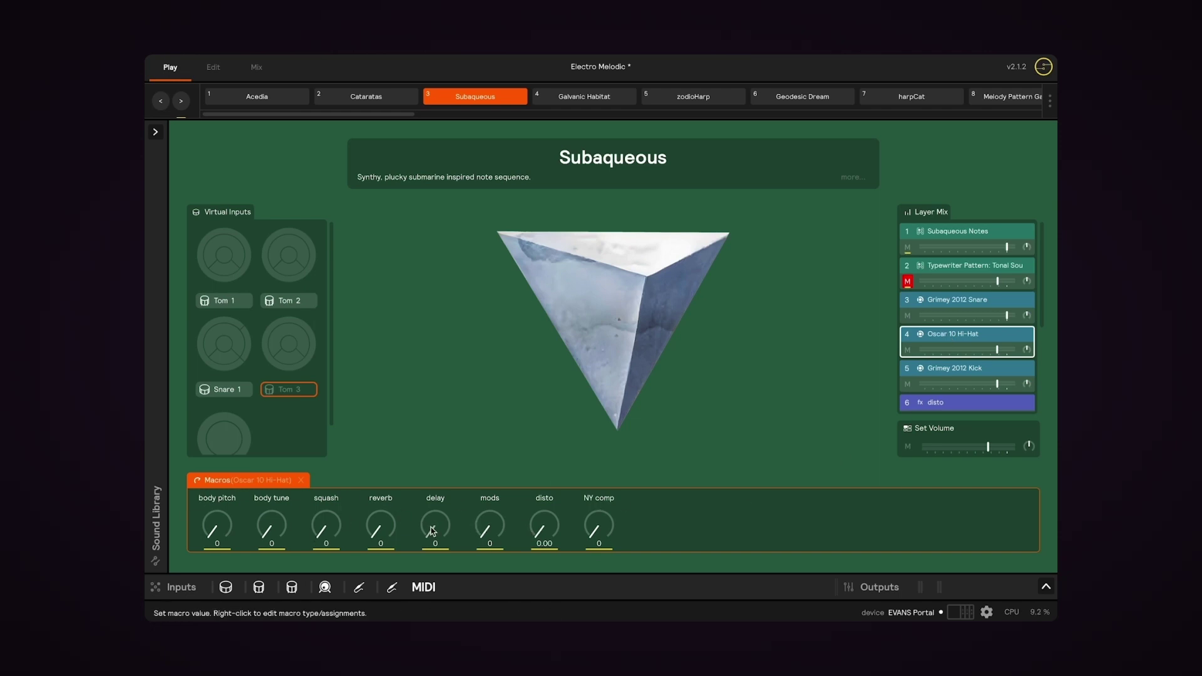
drag(436, 528, 496, 422)
click(290, 345)
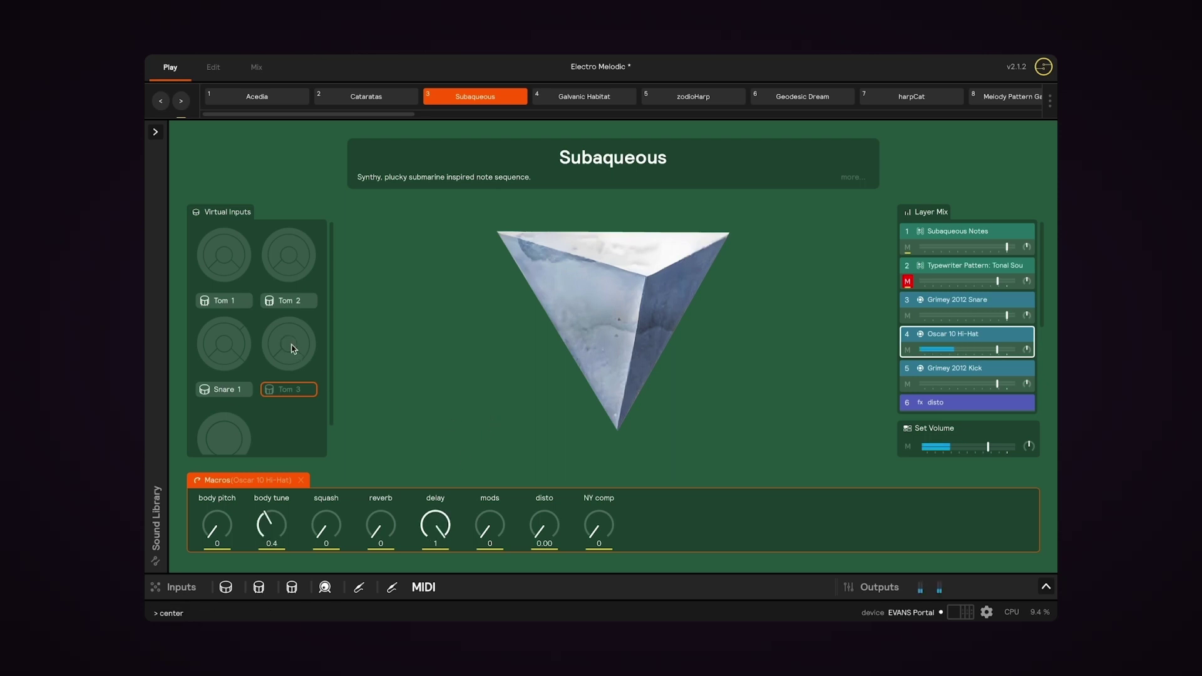
click(293, 348)
click(226, 350)
click(226, 349)
double_click(436, 525)
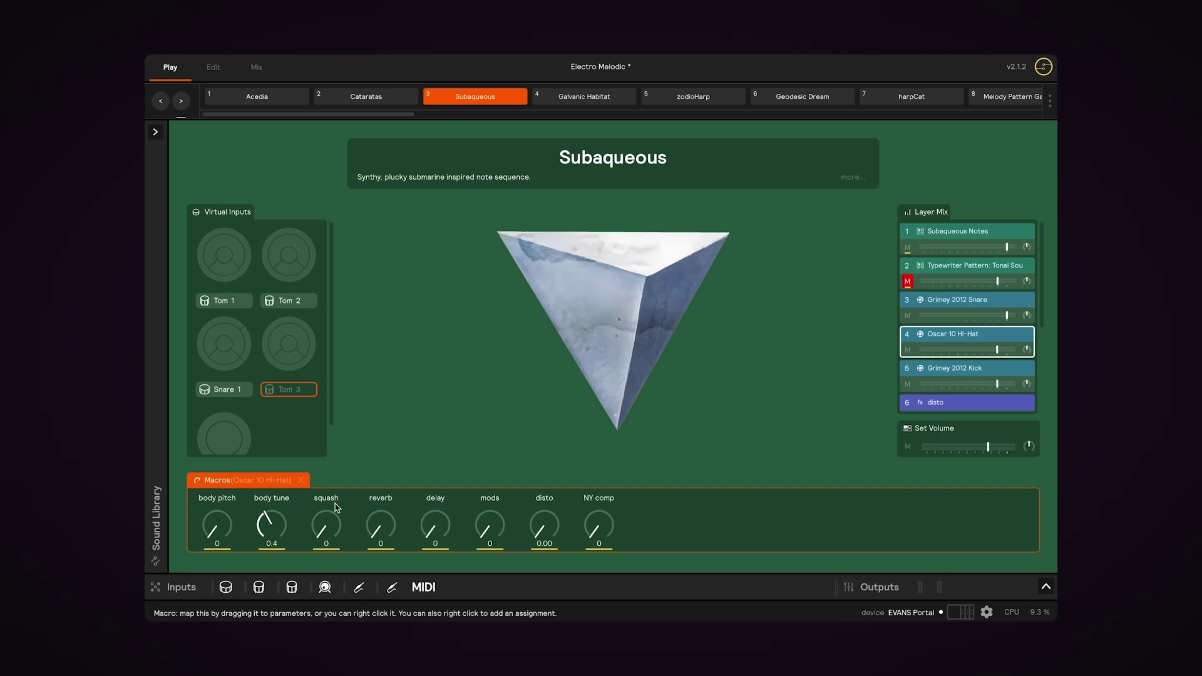
click(301, 480)
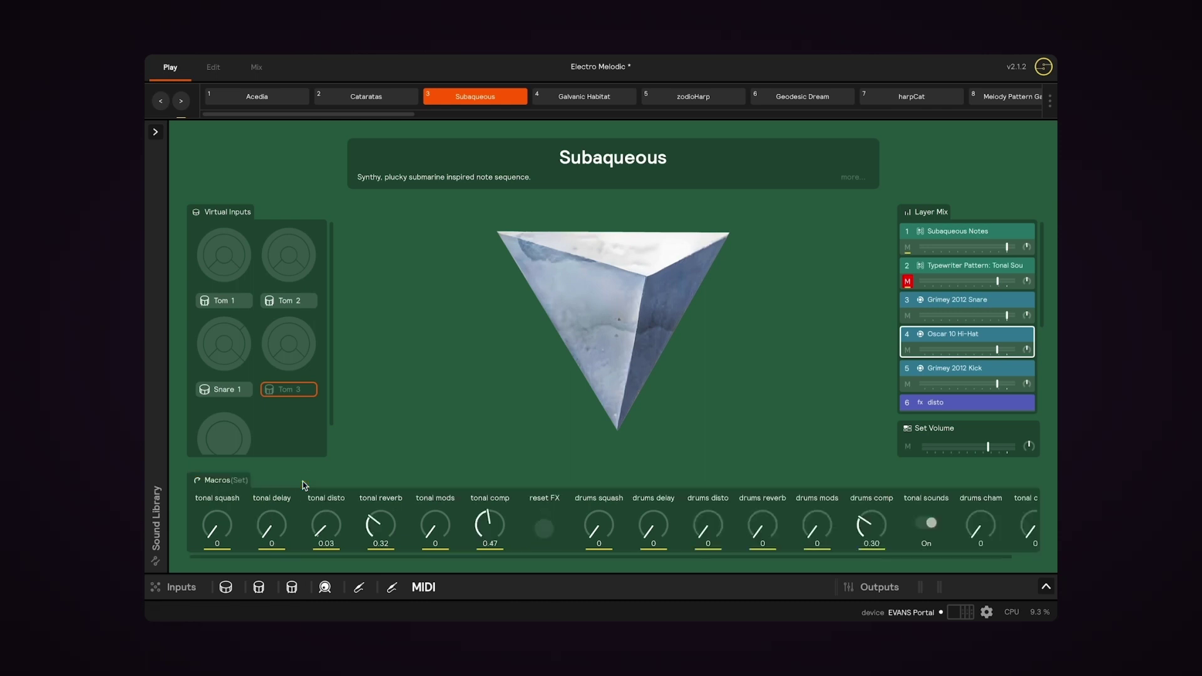
scroll(435, 529, right, 1)
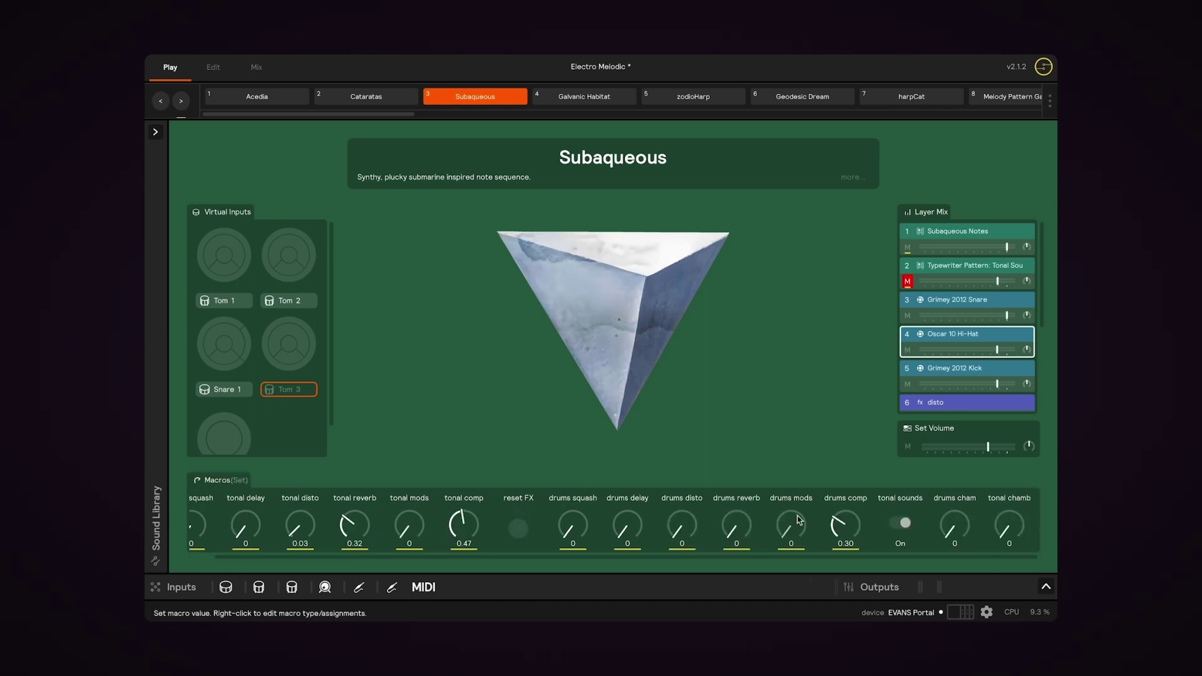
scroll(645, 532, left, 1)
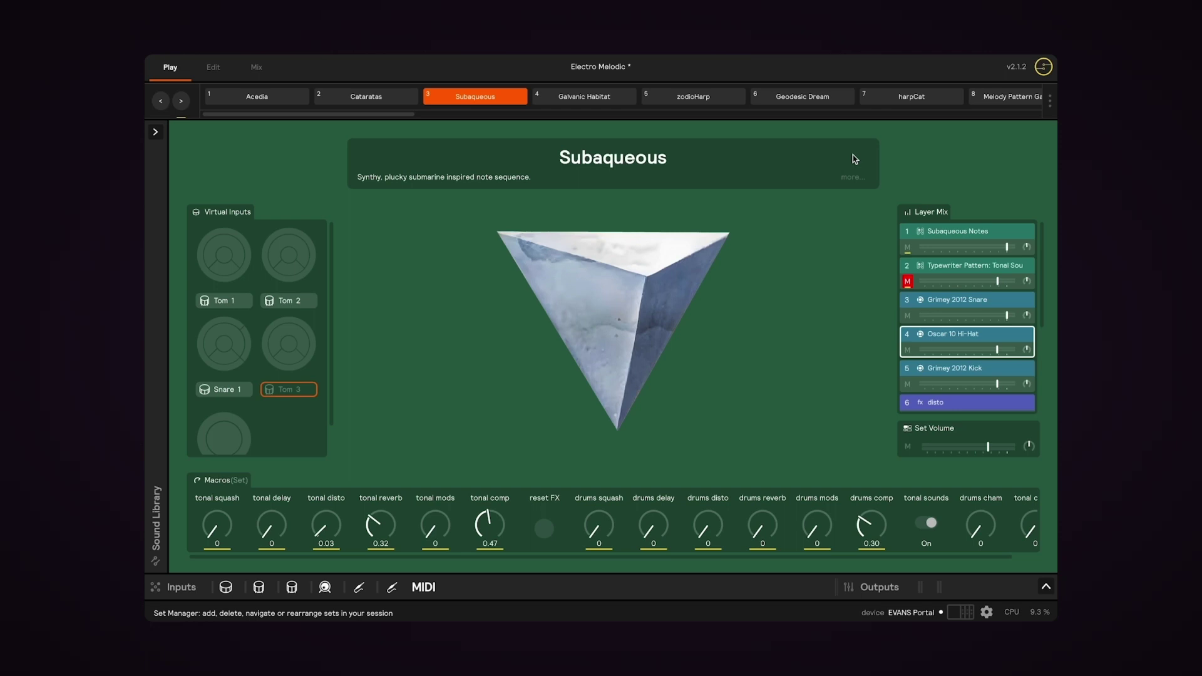
click(849, 178)
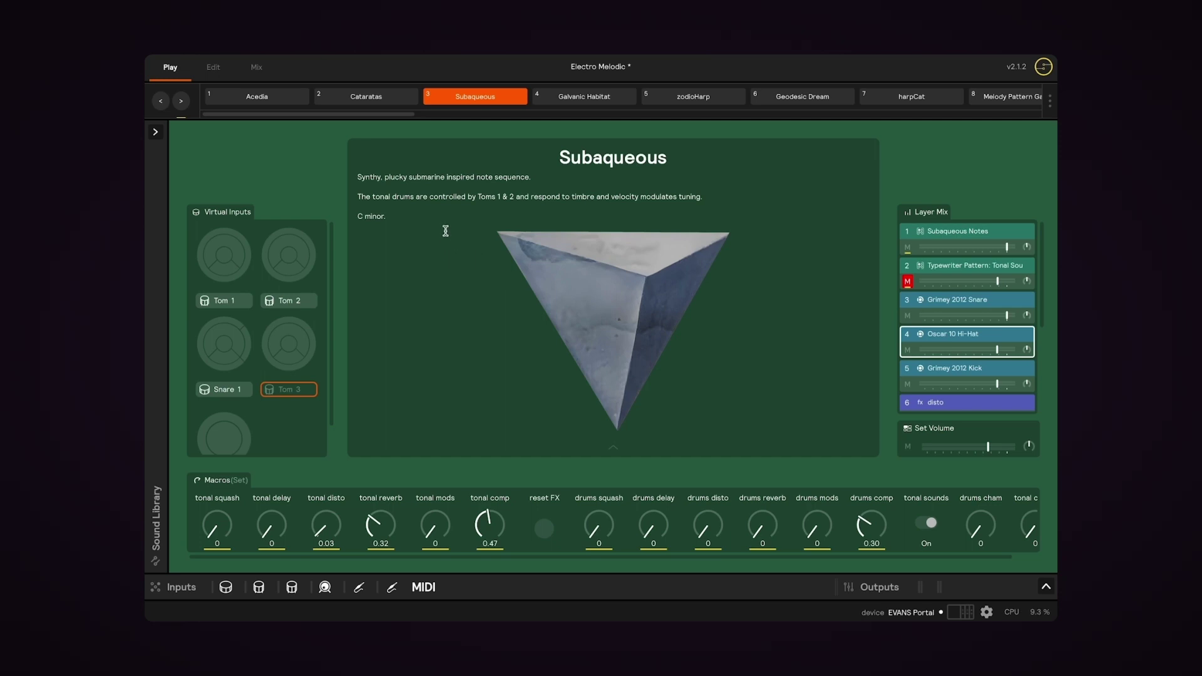
Step: Delete the old Subaqueous description text and enter 'These are my notes!' instead
click(419, 216)
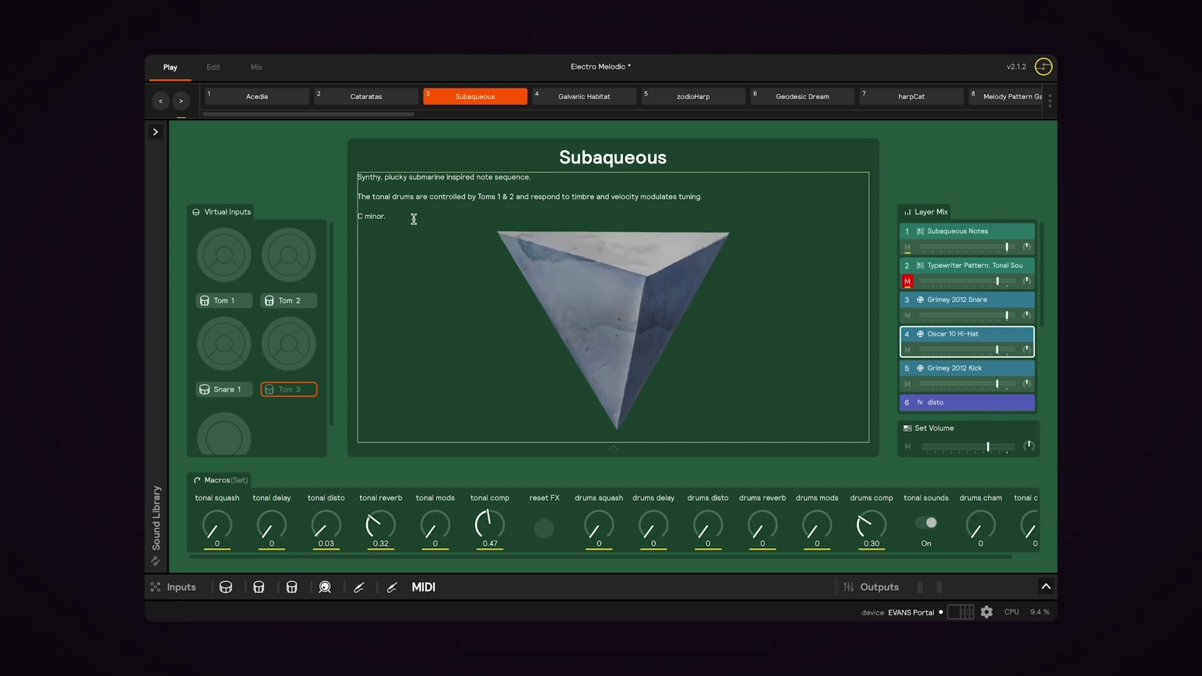
drag(413, 219, 326, 166)
key(BackSpace)
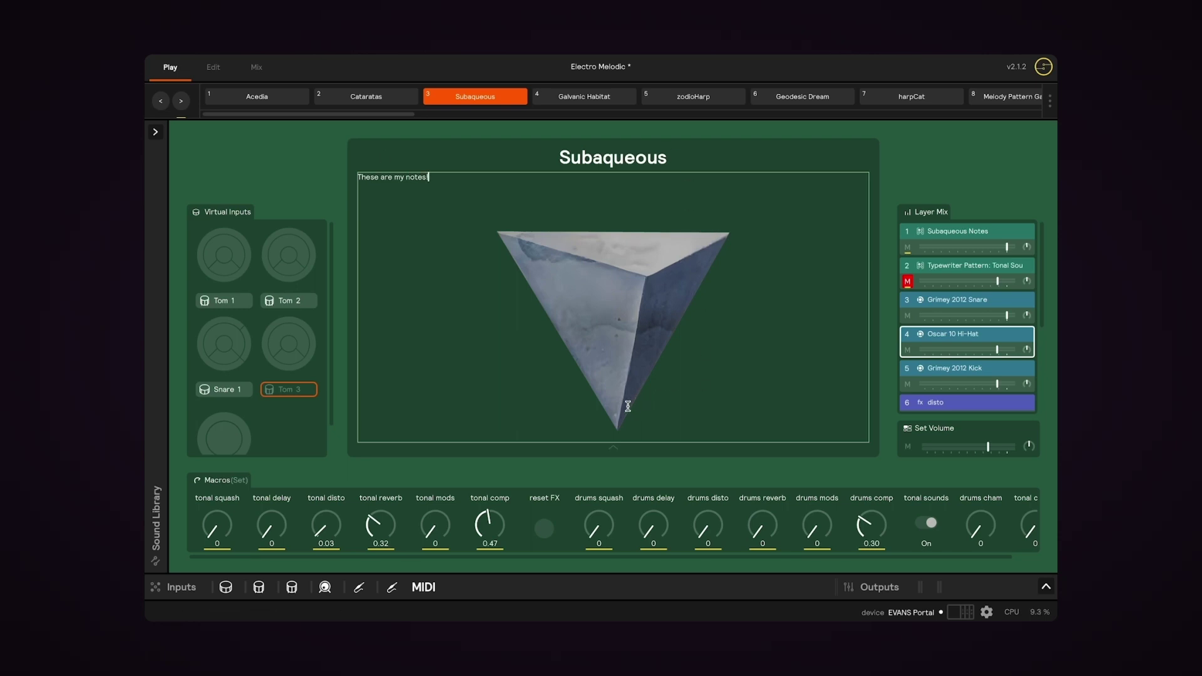
click(615, 452)
key(5)
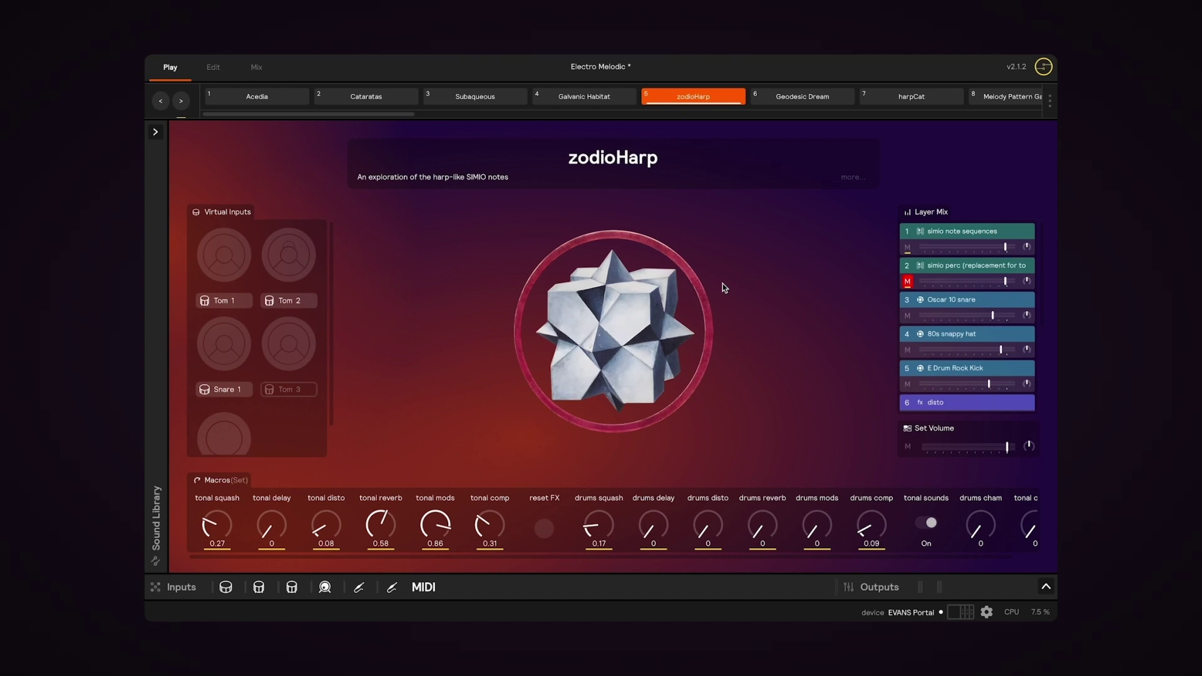
Step: Browse Geodesic Dream, Galvanic Habitat and Subaqueous, settle on zodioHarp, and open its artwork options
click(794, 101)
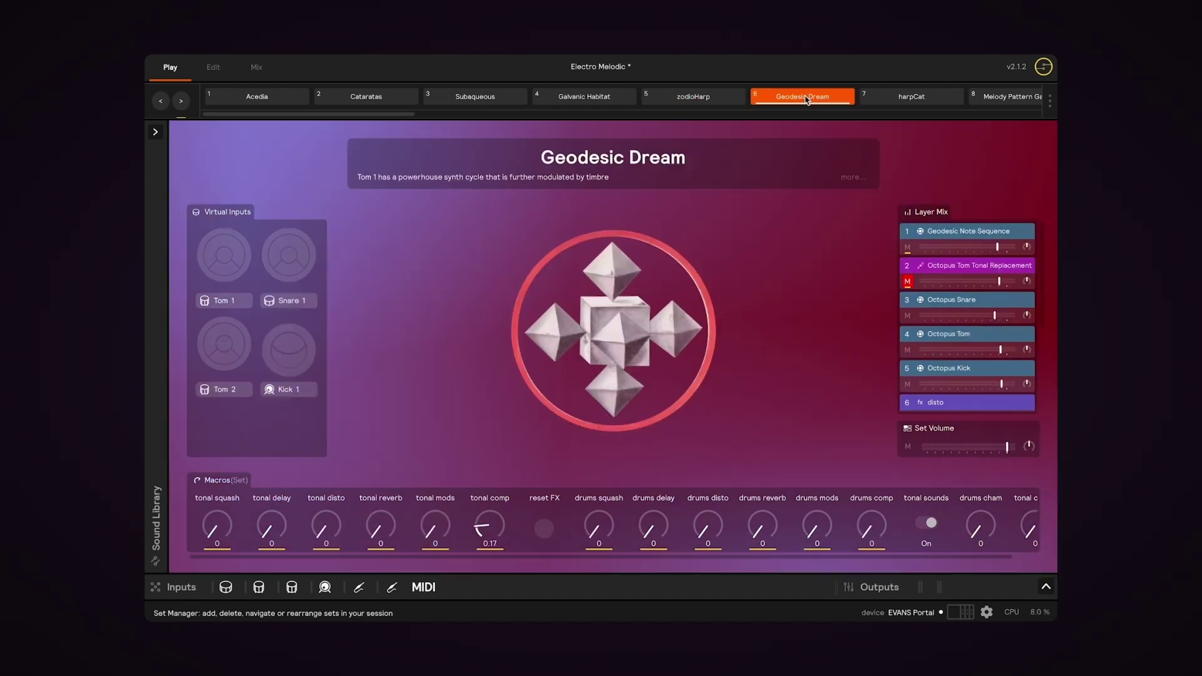
click(584, 99)
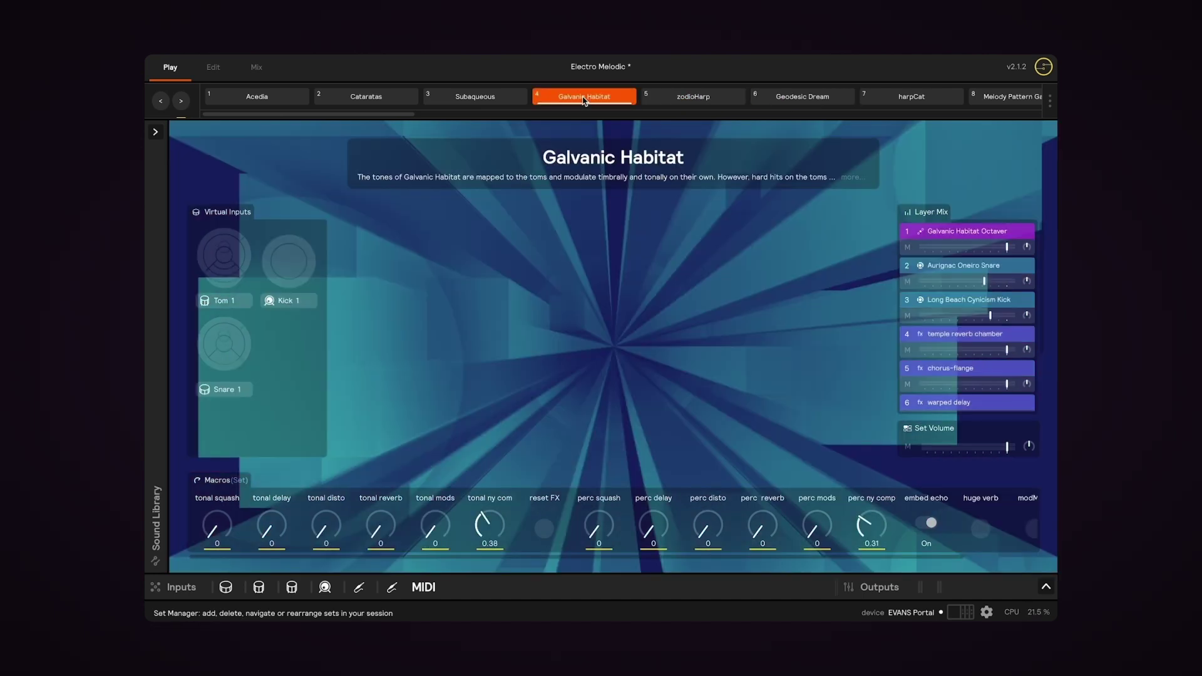
click(481, 99)
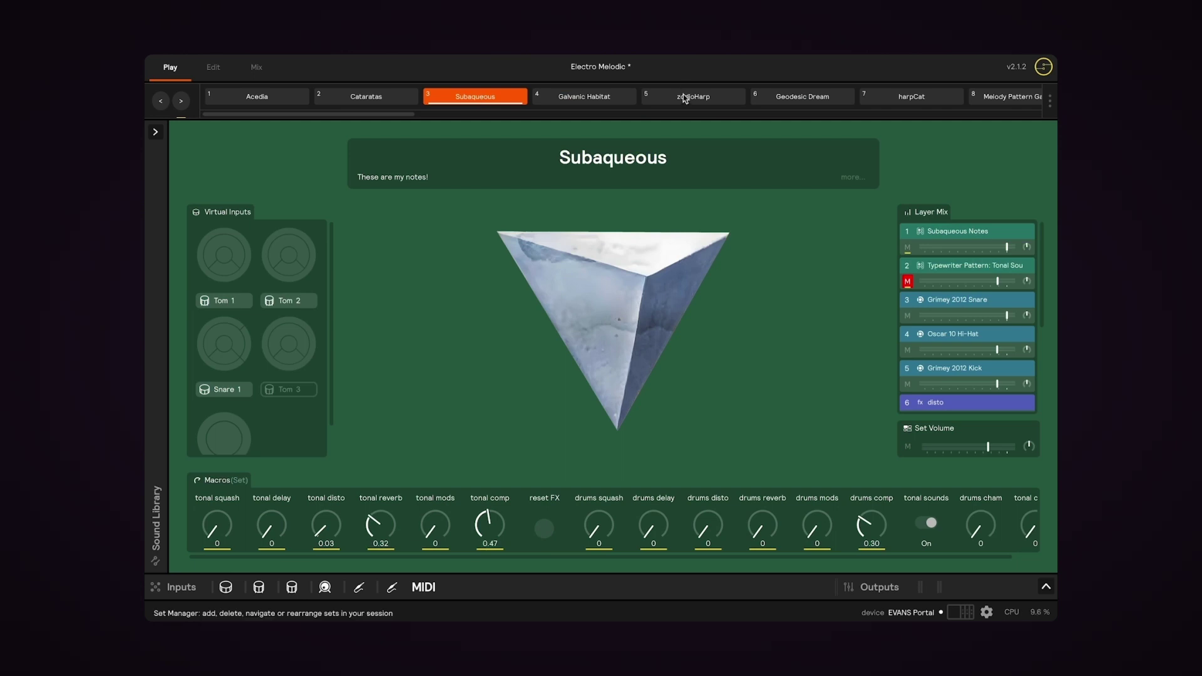
click(684, 98)
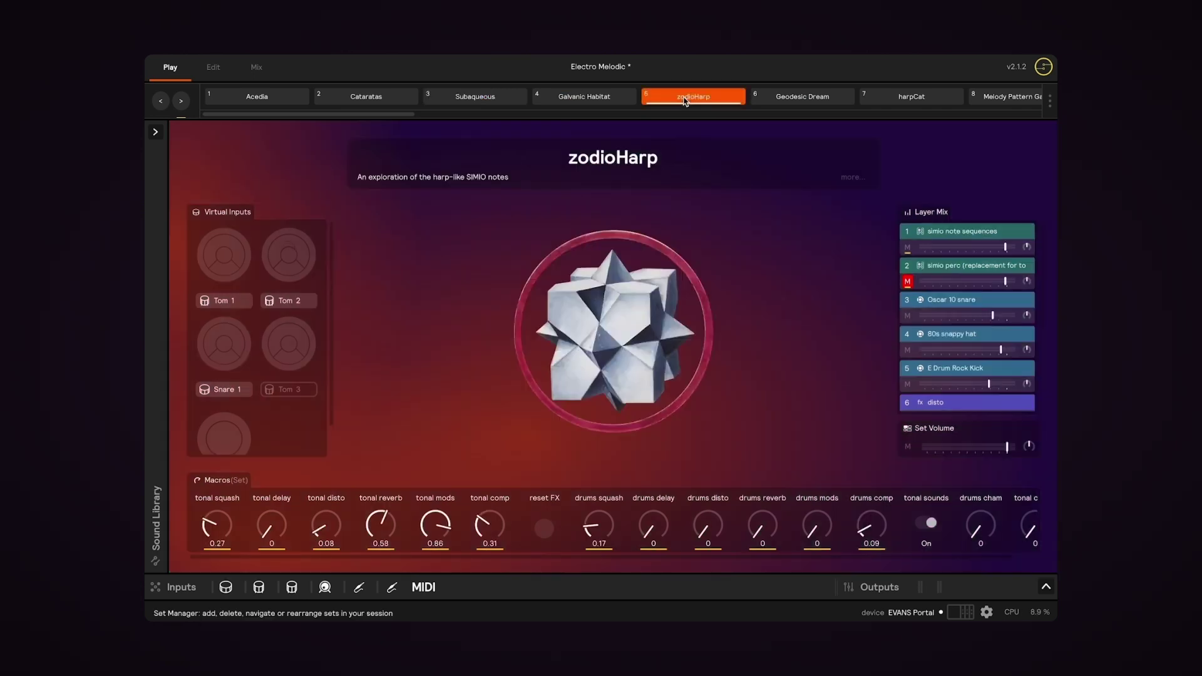
right_click(615, 324)
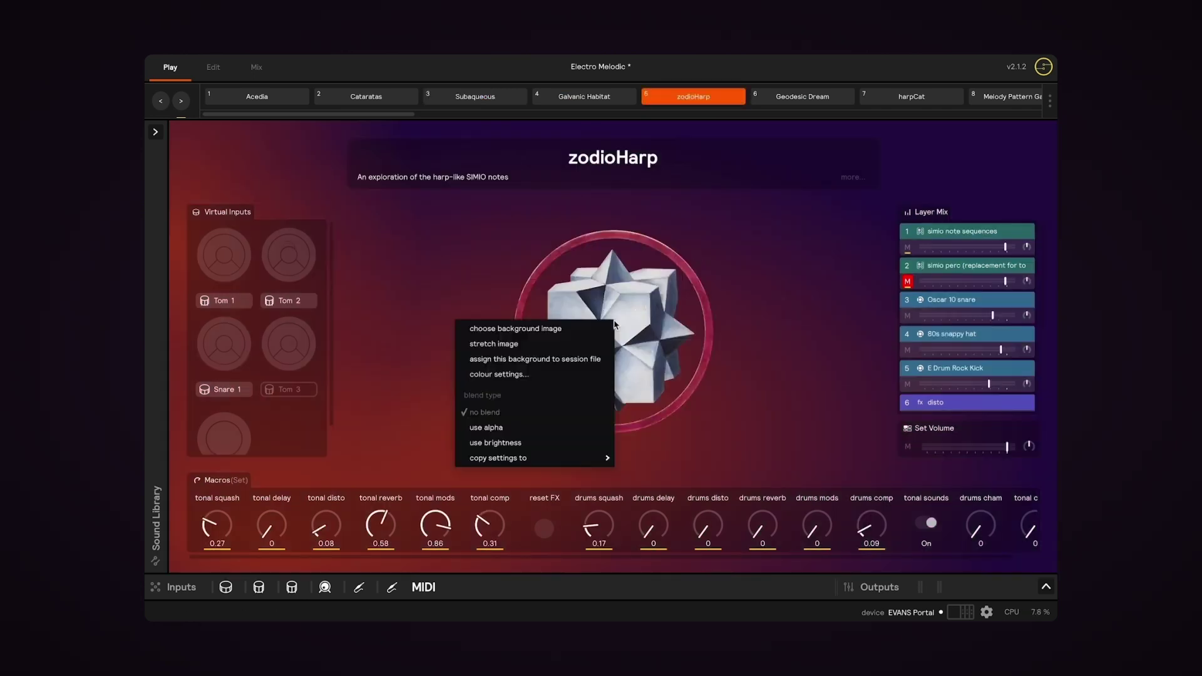
Step: Shift both zodioHarp background gradient colours toward deep purple and blue in the colour settings
click(540, 376)
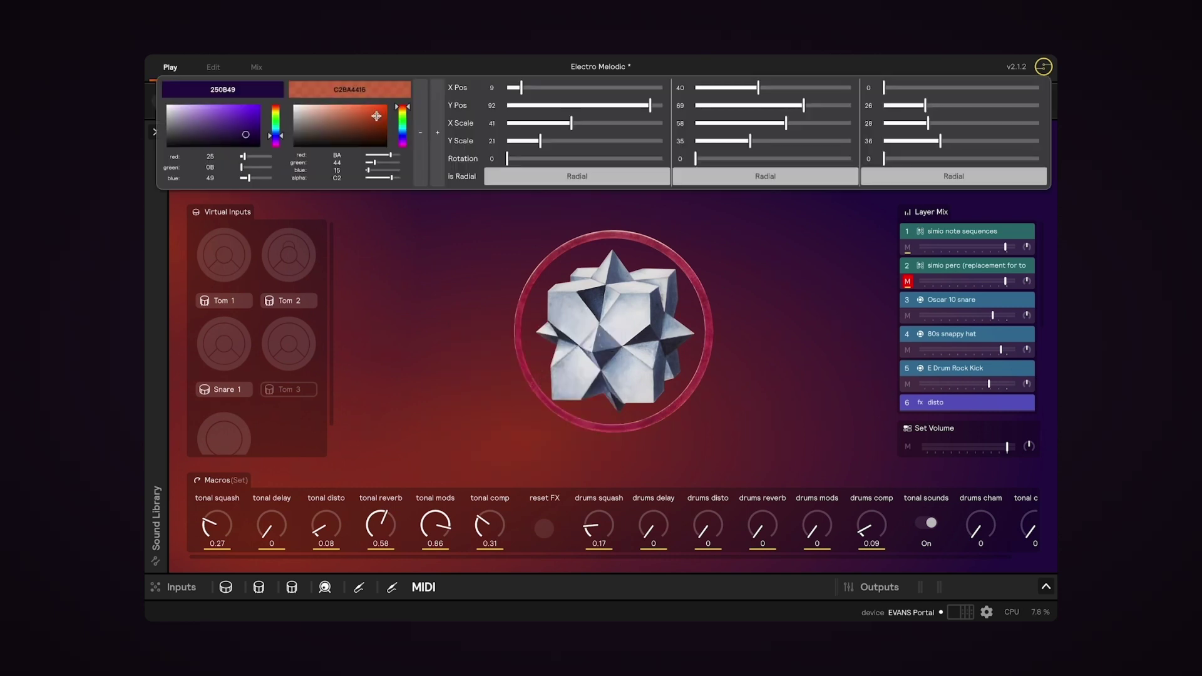
drag(376, 116, 336, 128)
drag(407, 114, 408, 131)
mouse_move(283, 138)
mouse_down()
mouse_move(283, 118)
mouse_move(283, 138)
mouse_up()
click(472, 289)
right_click(463, 323)
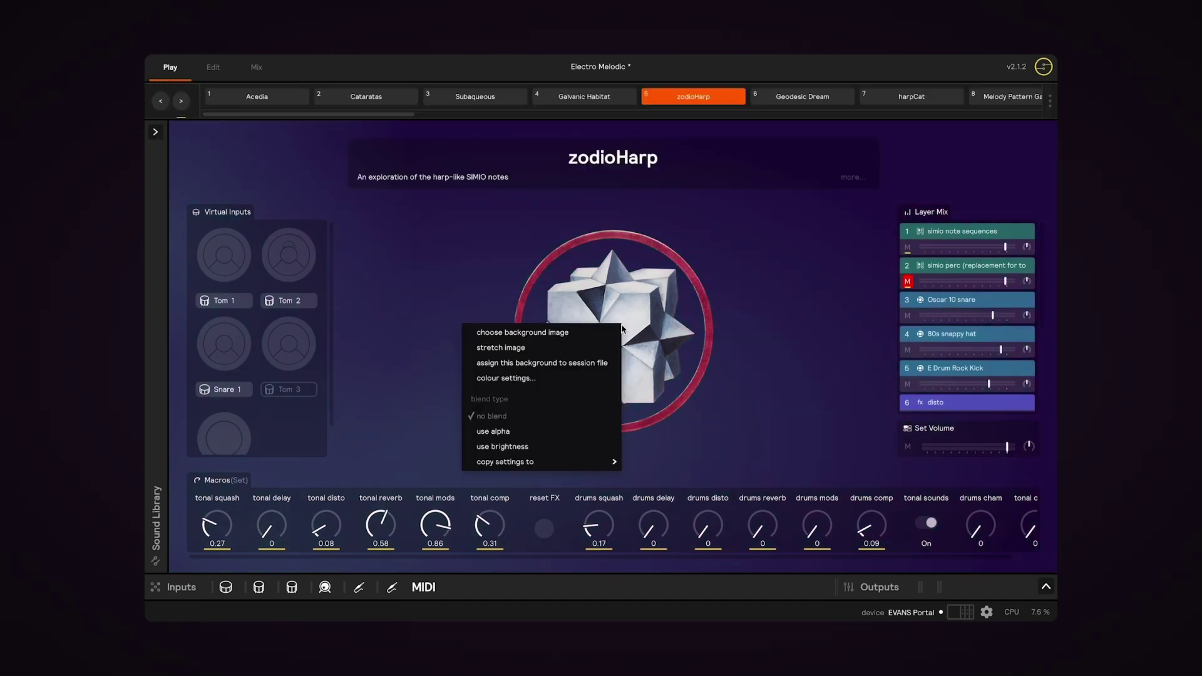
click(537, 431)
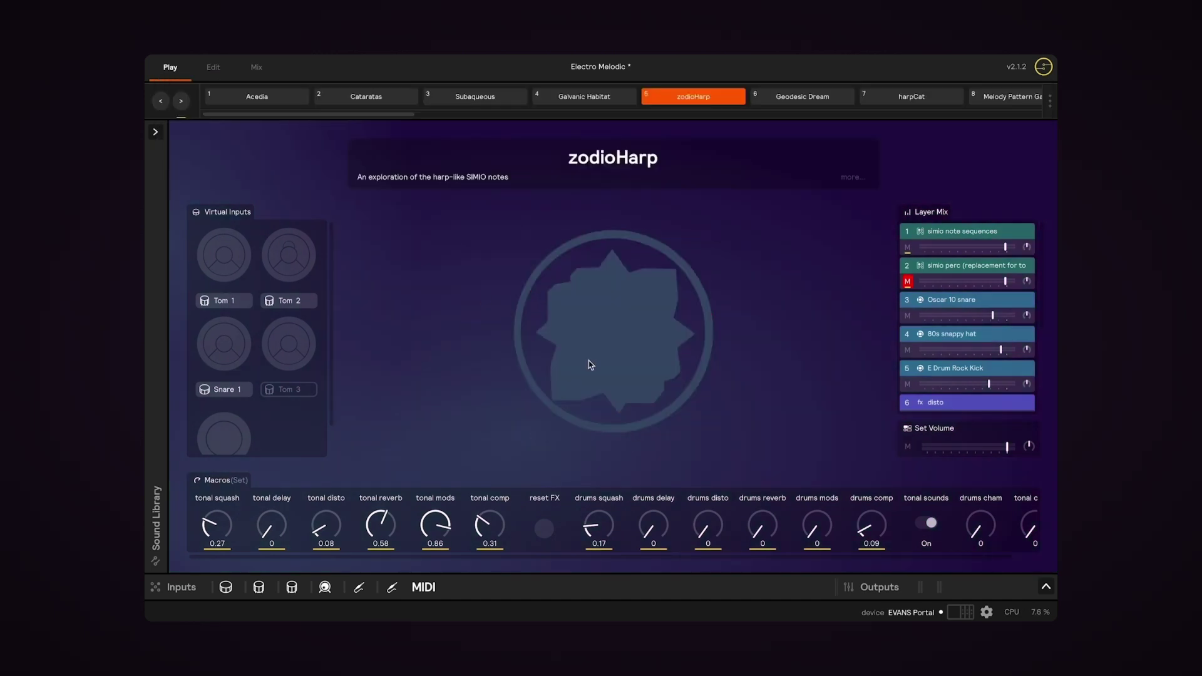
right_click(591, 362)
click(629, 343)
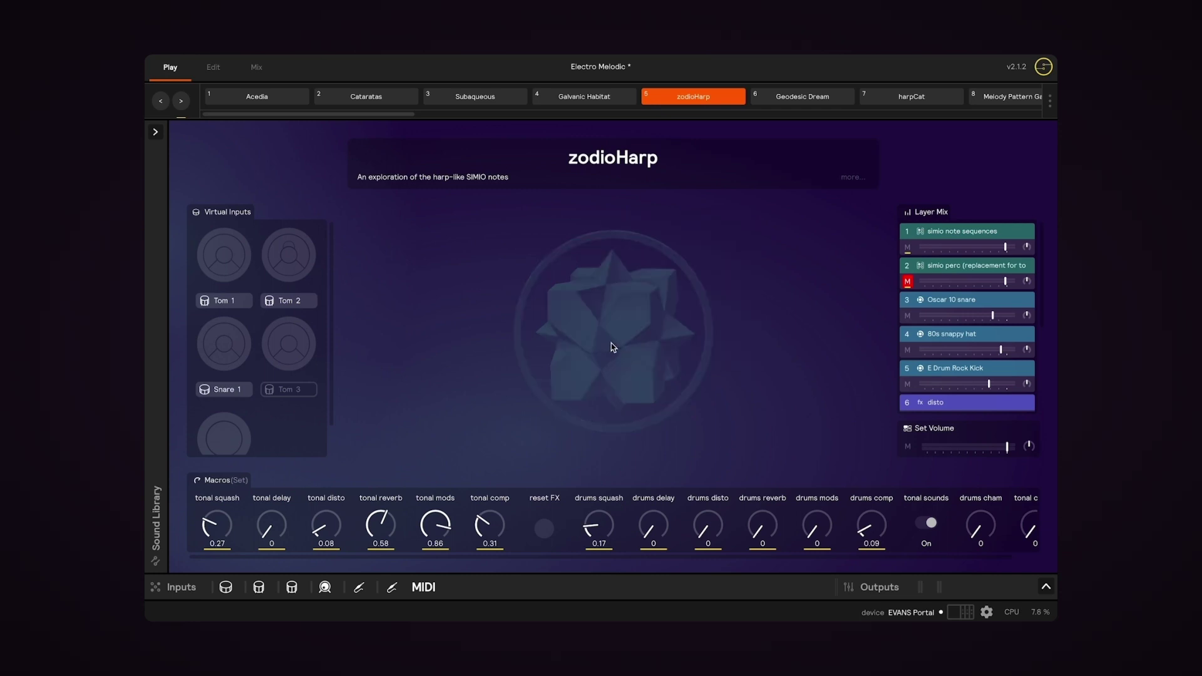
right_click(610, 346)
click(607, 293)
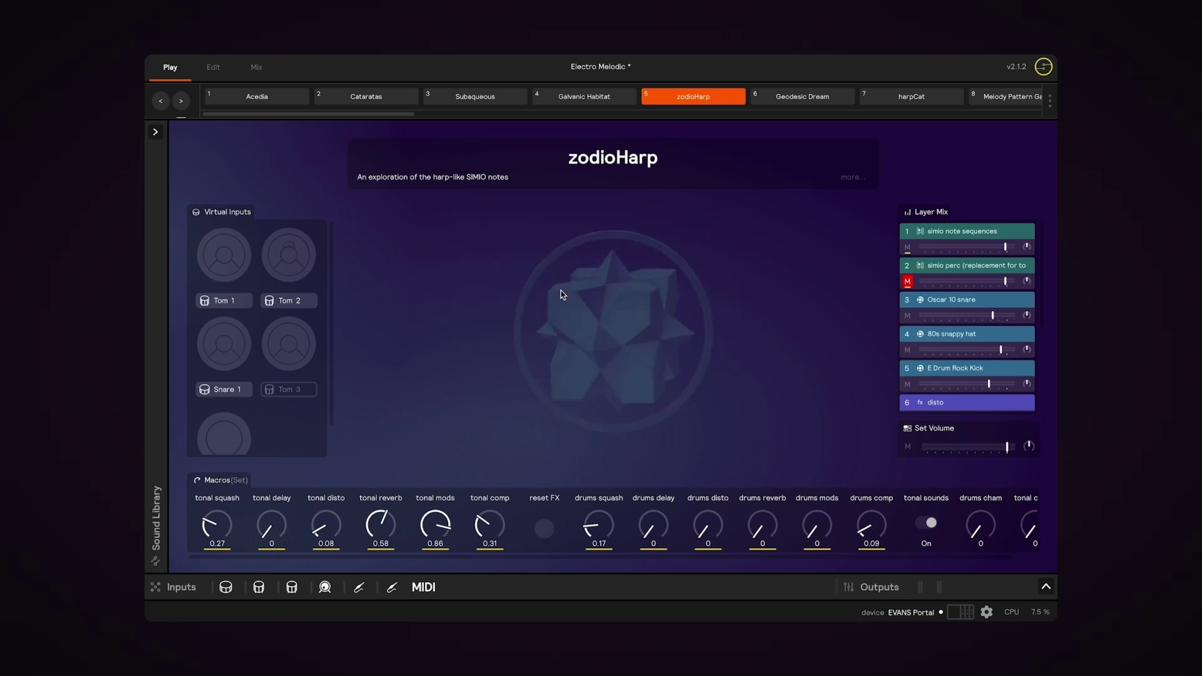
right_click(613, 337)
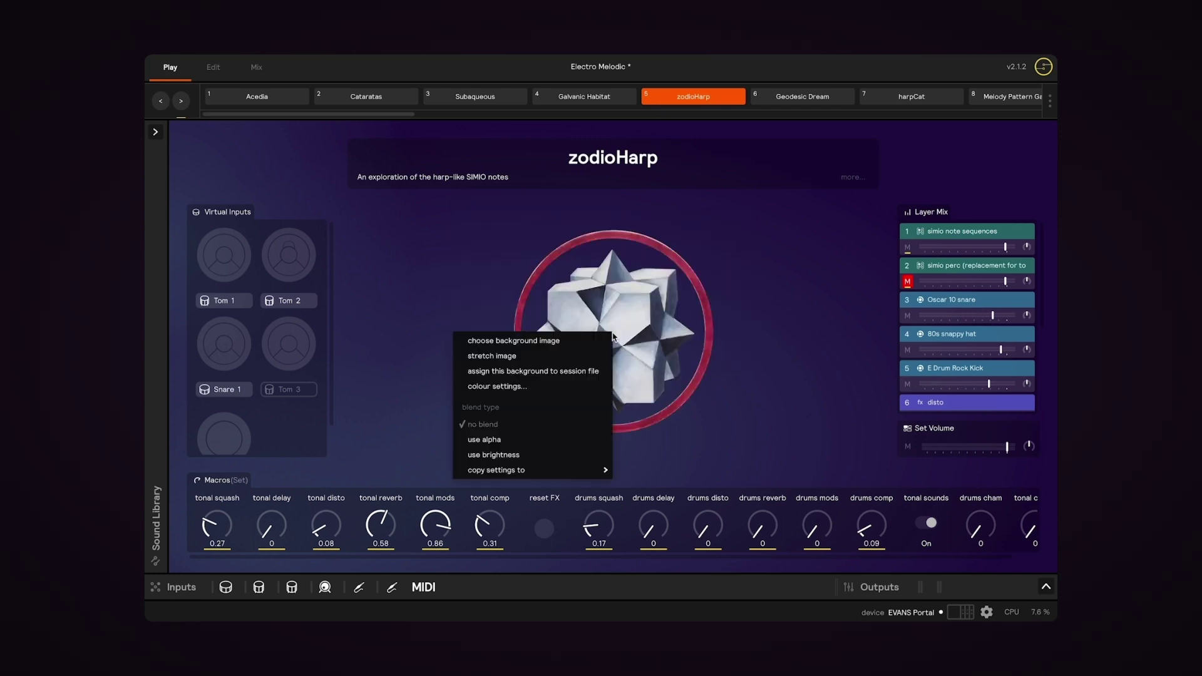
Step: Load sunhouse_bg3.png from the Sunhouse_bg folder as the background and stretch it to fill
click(577, 345)
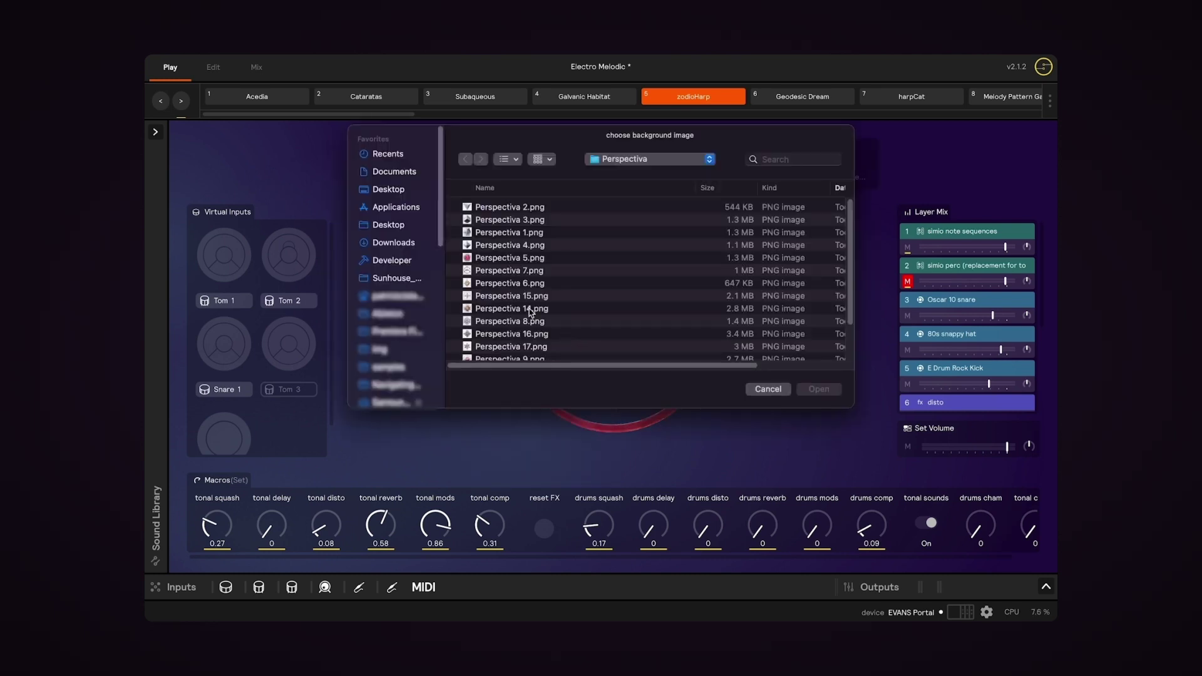
click(392, 279)
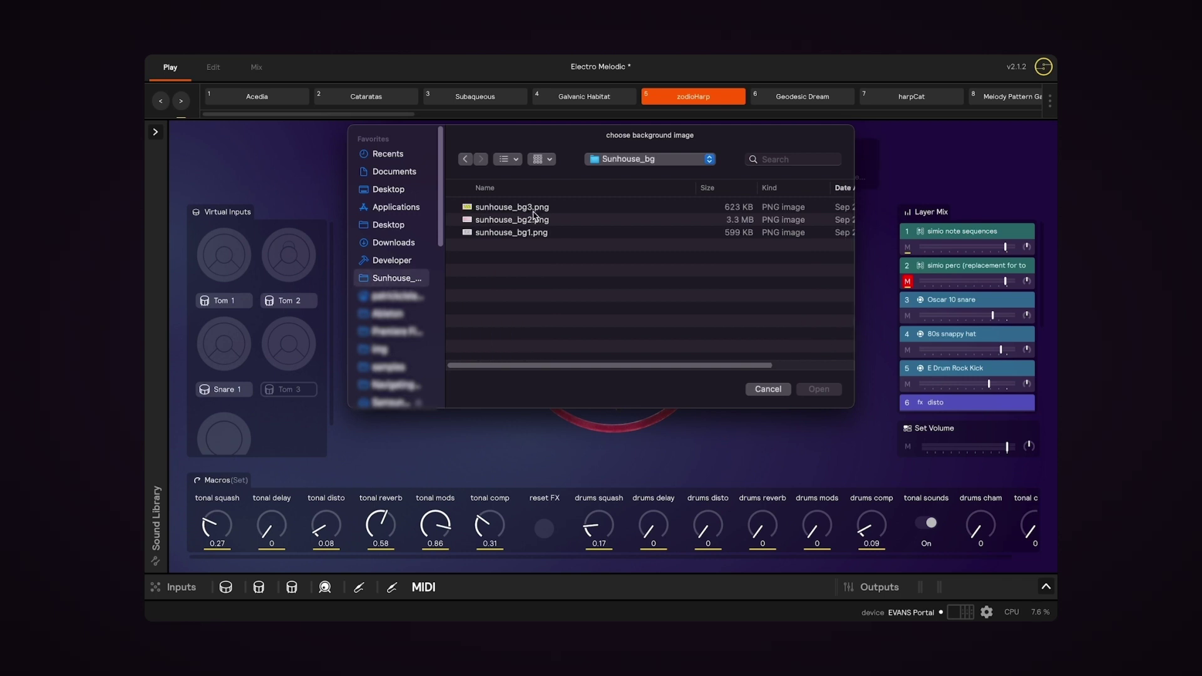
click(525, 212)
click(815, 389)
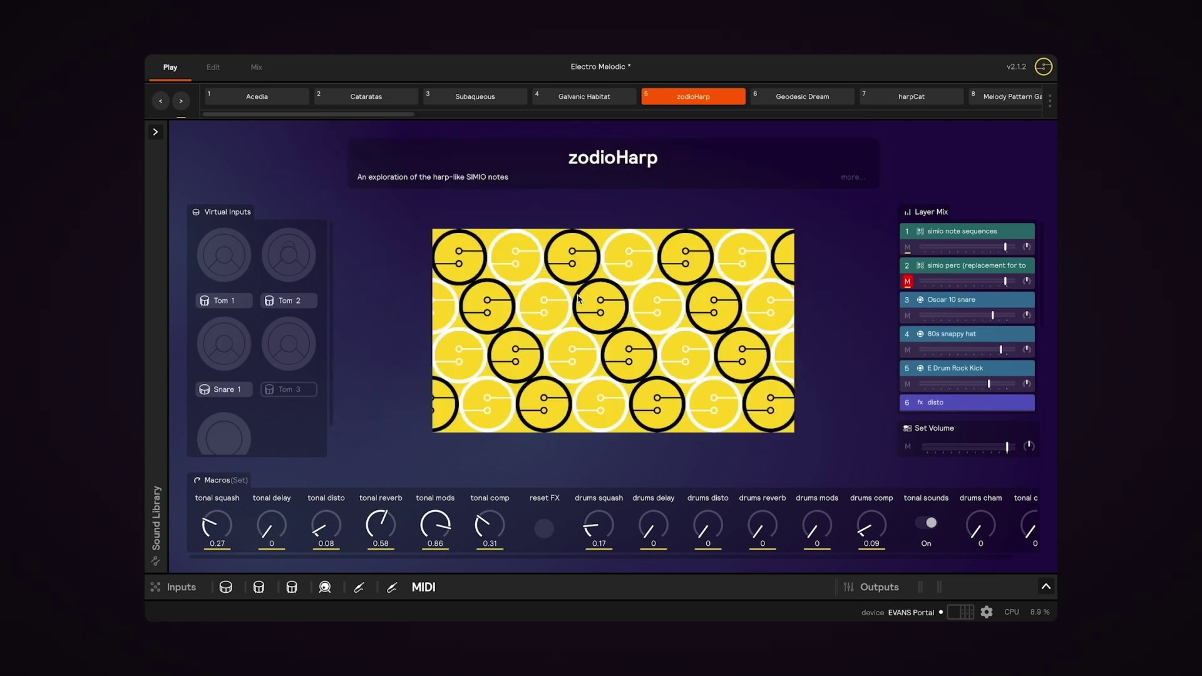
right_click(598, 306)
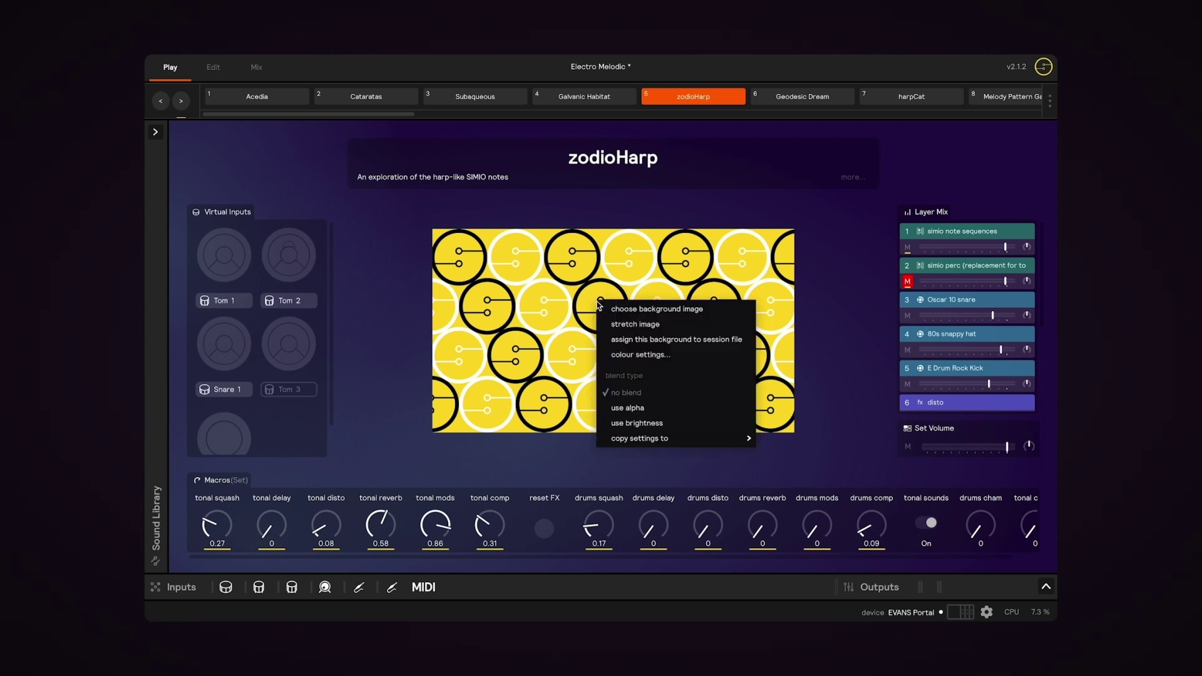
click(634, 324)
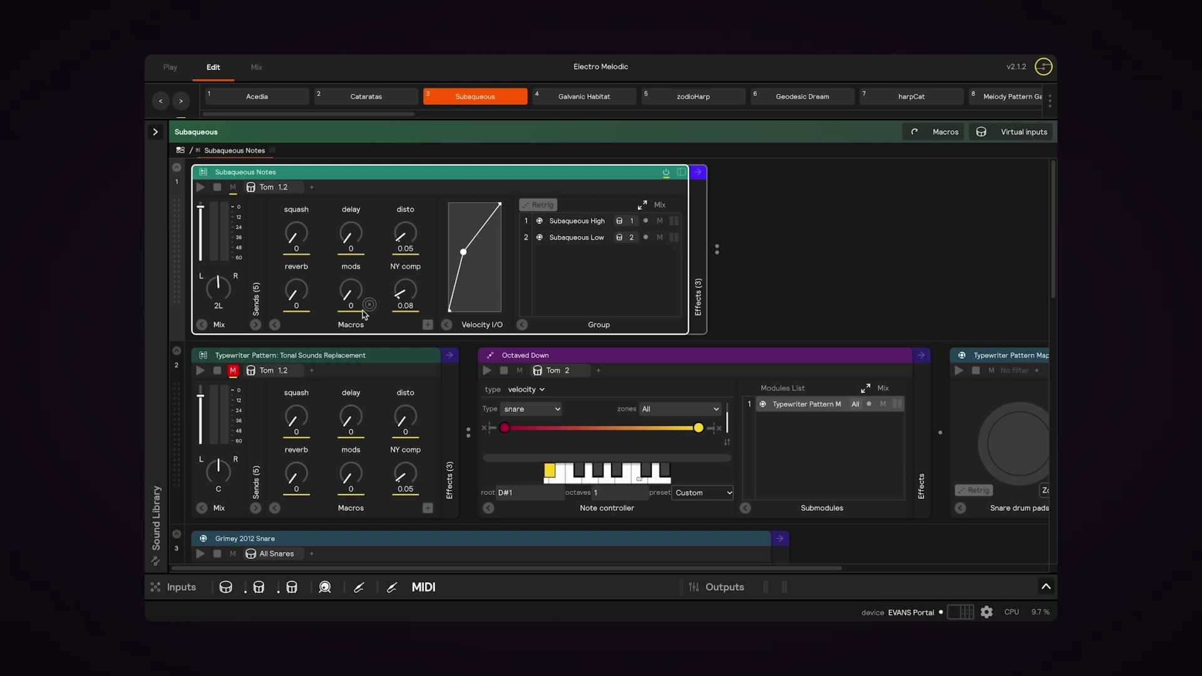
Step: Select the Typewriter Pattern and Subaqueous Notes modules, scroll through the rack, then return to Play
click(349, 361)
scroll(349, 361, down, 2)
scroll(349, 360, up, 2)
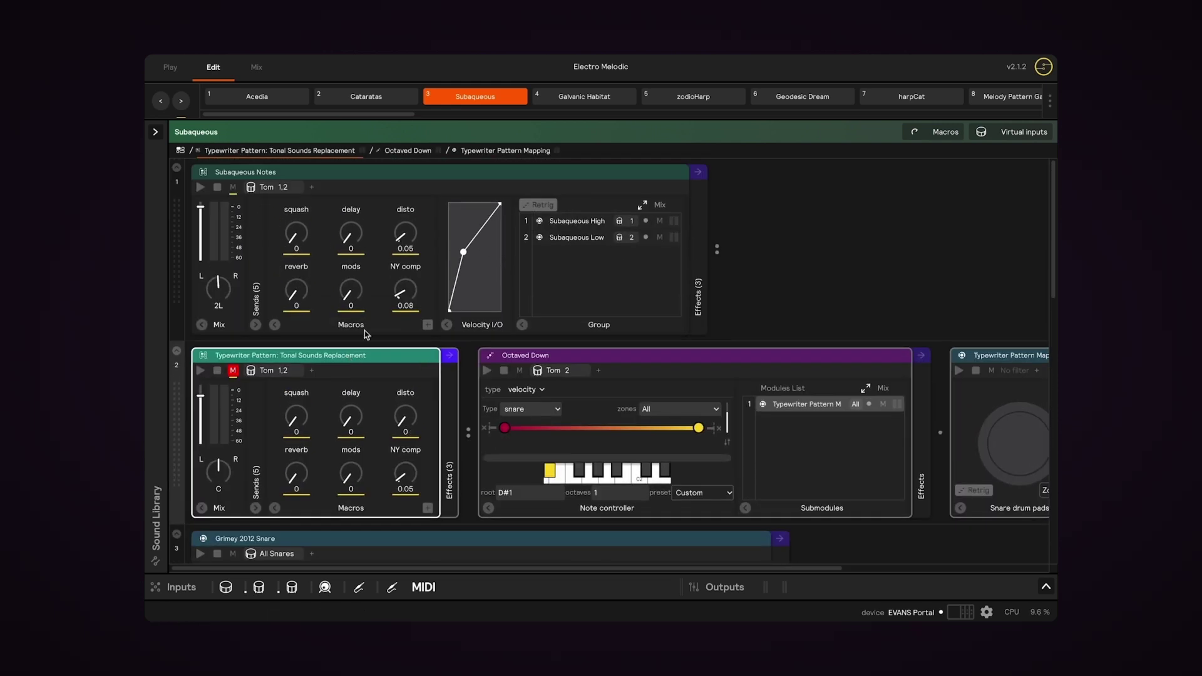
click(465, 174)
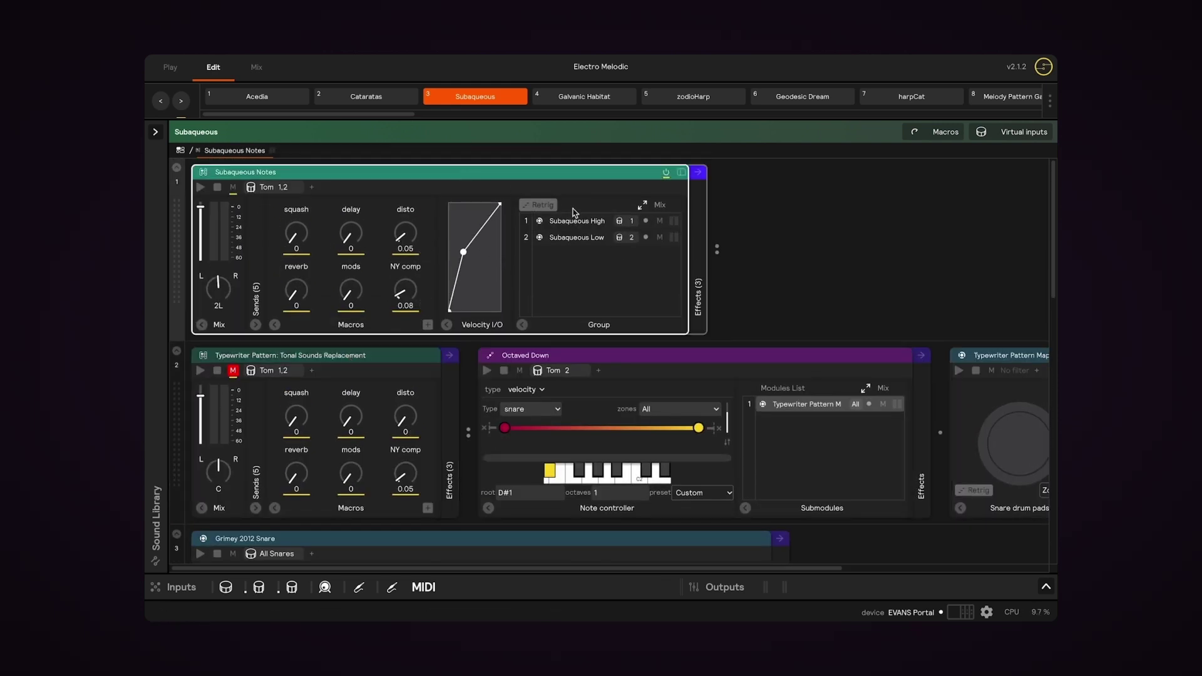
scroll(431, 220, down, 3)
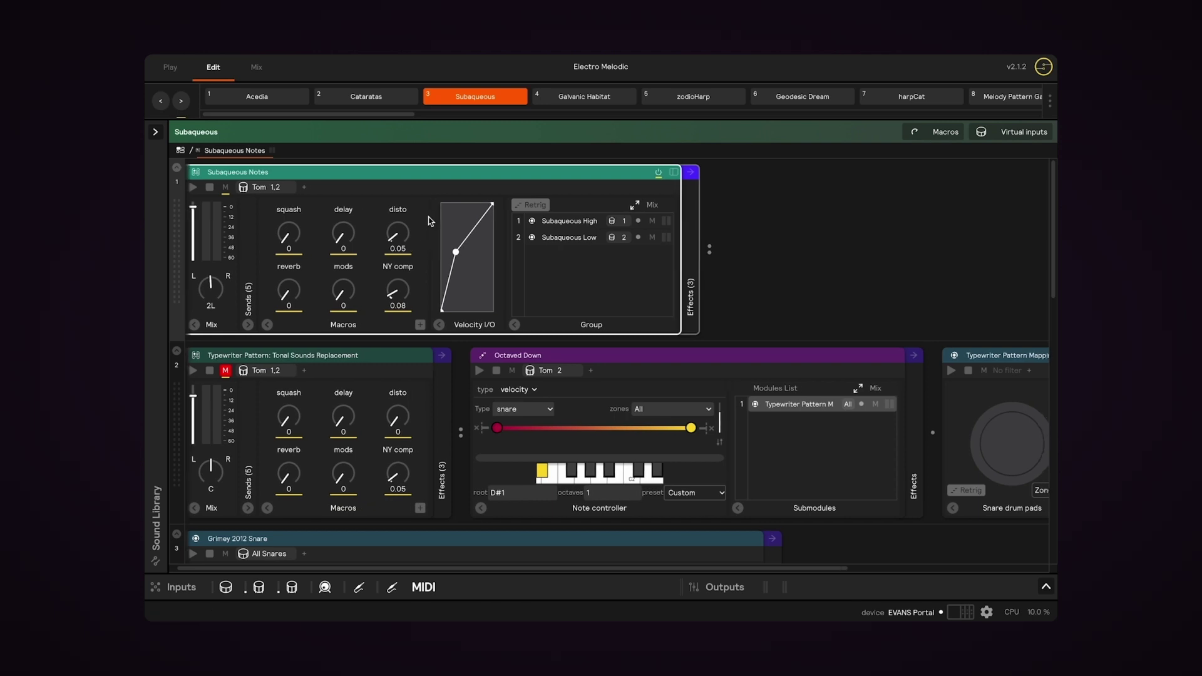
scroll(429, 220, down, 4)
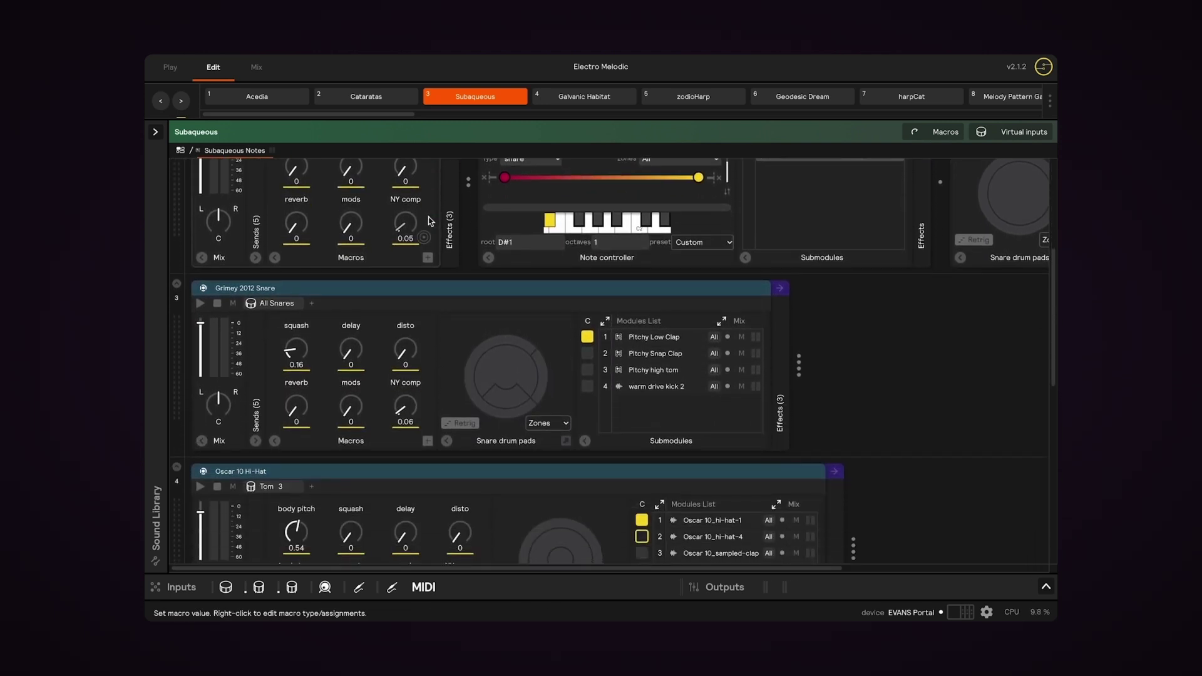
scroll(430, 221, up, 7)
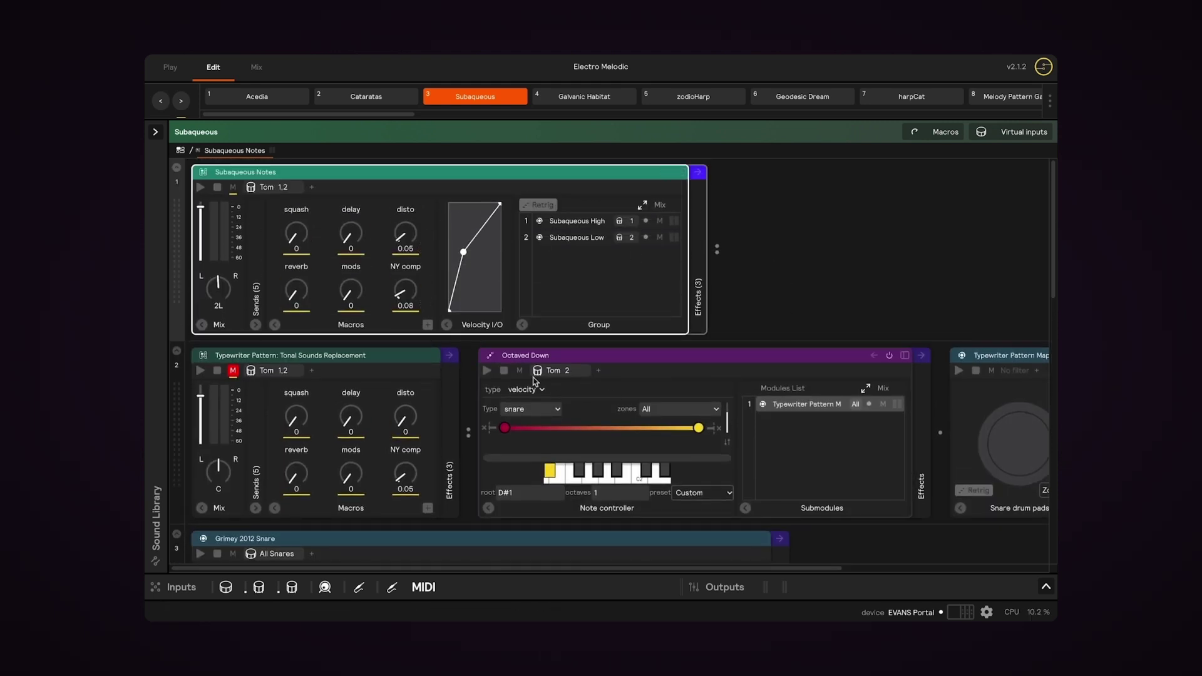
click(171, 70)
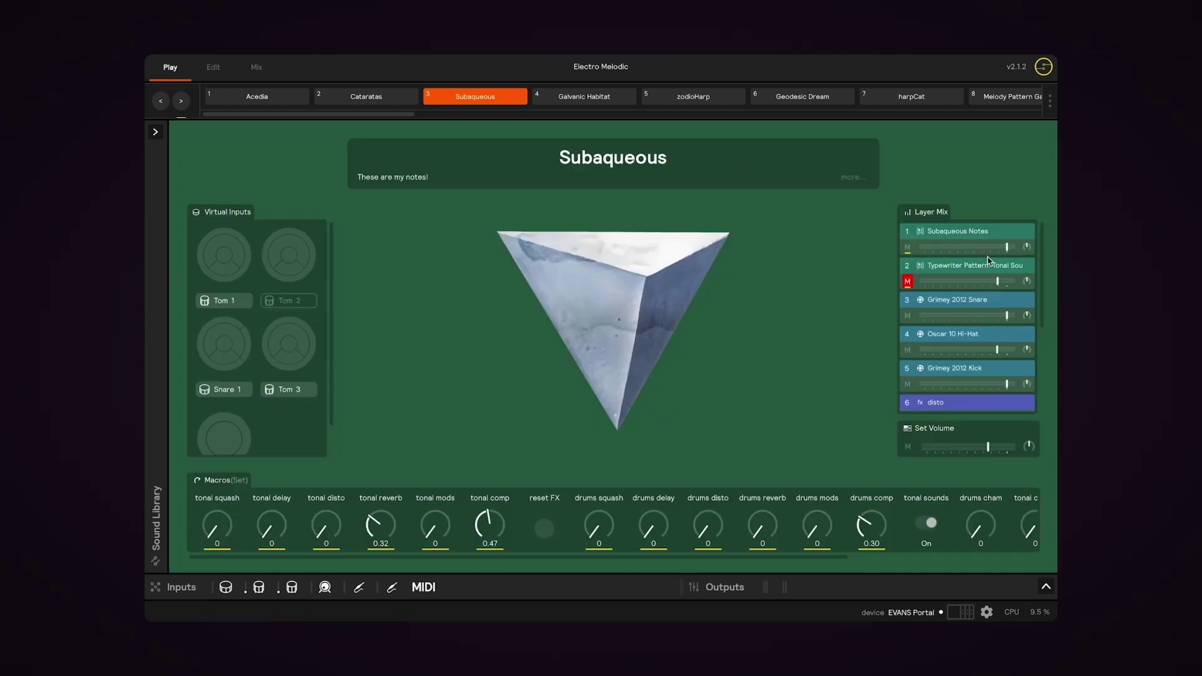
Step: Drill from Subaqueous High through the note controller and Sequence into the note_C4 sampler
click(213, 69)
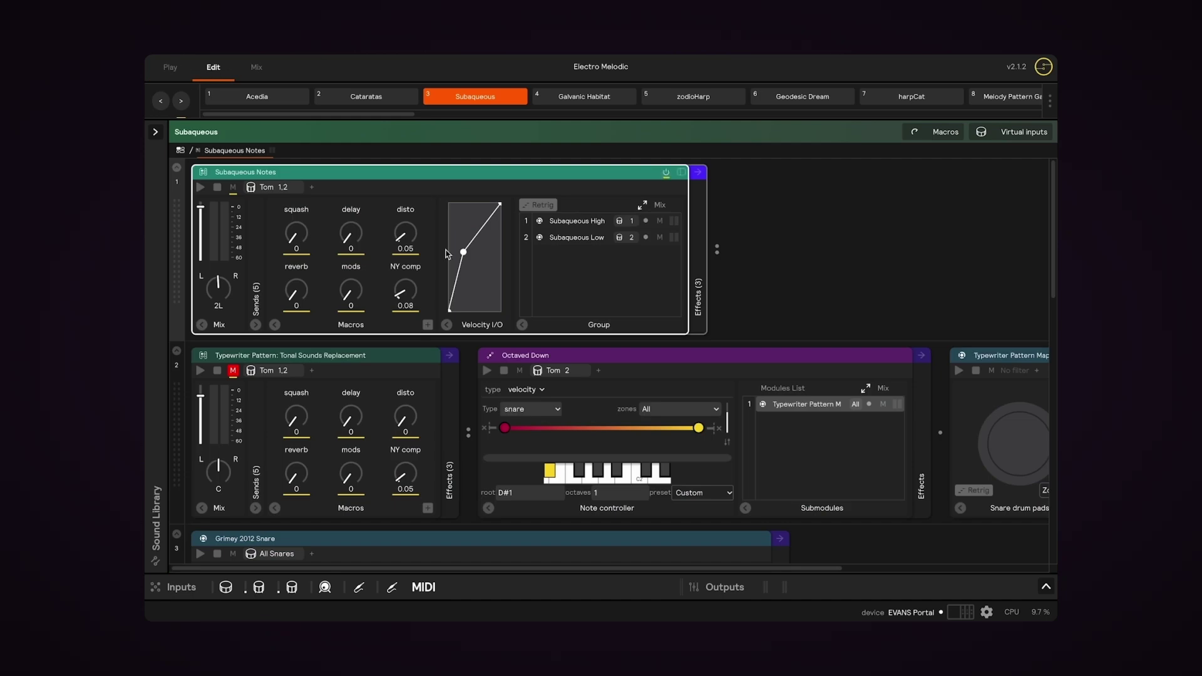
click(543, 223)
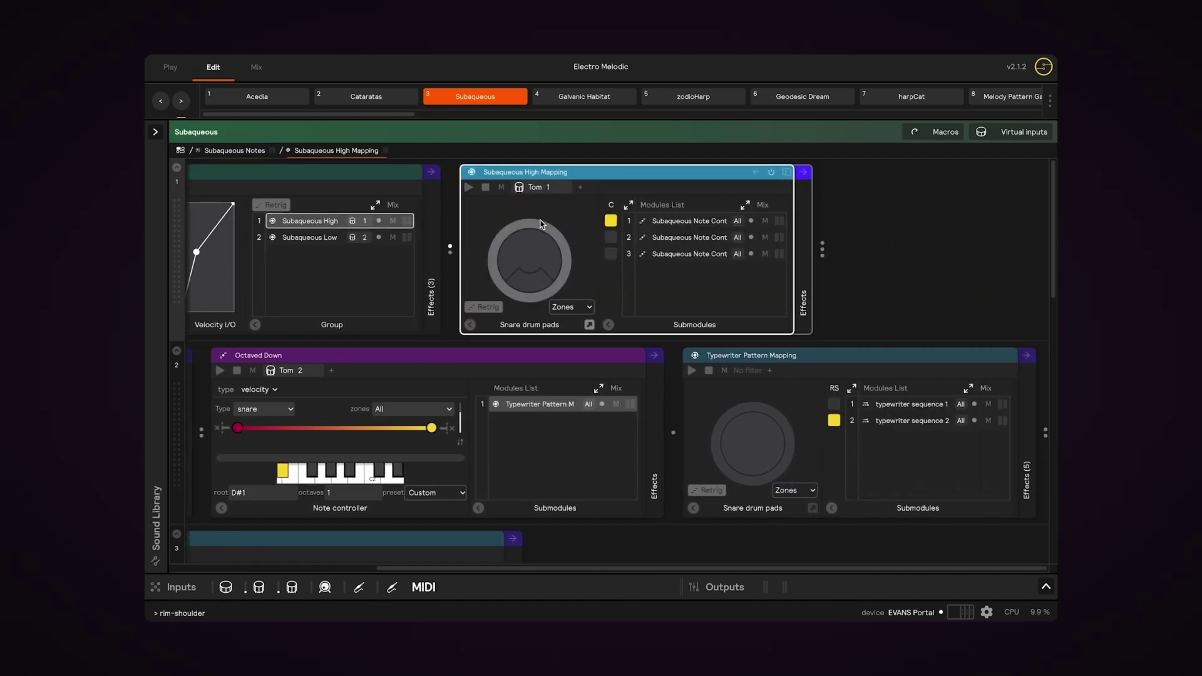
click(685, 221)
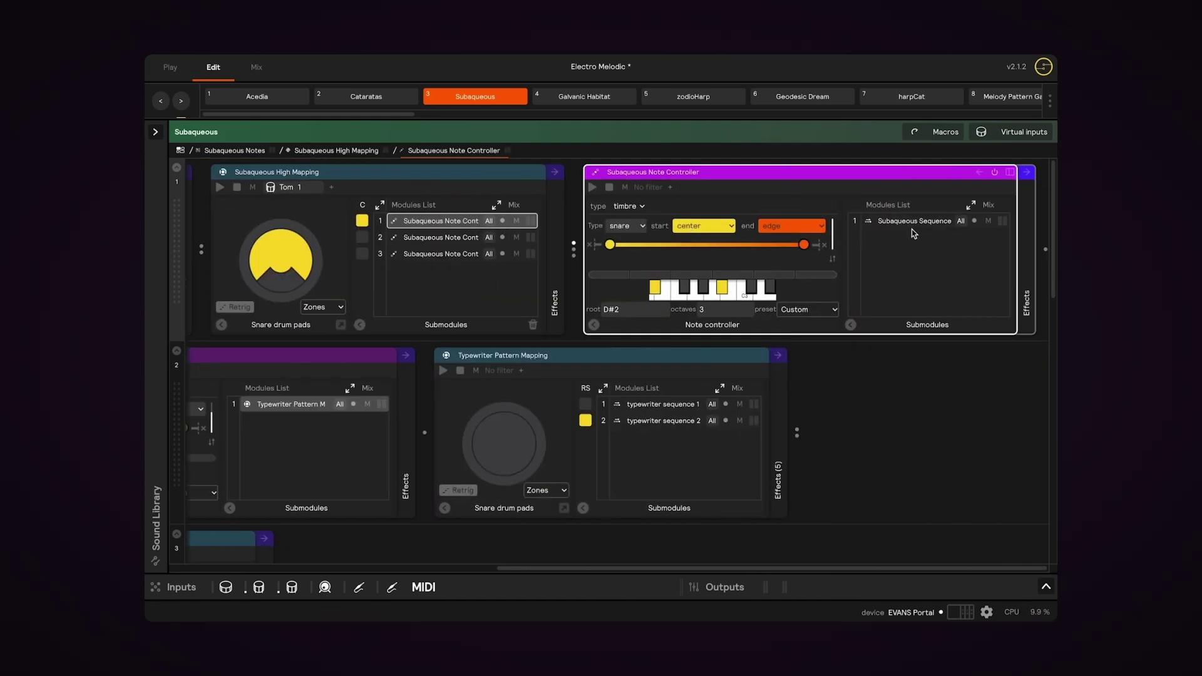
click(913, 223)
click(907, 221)
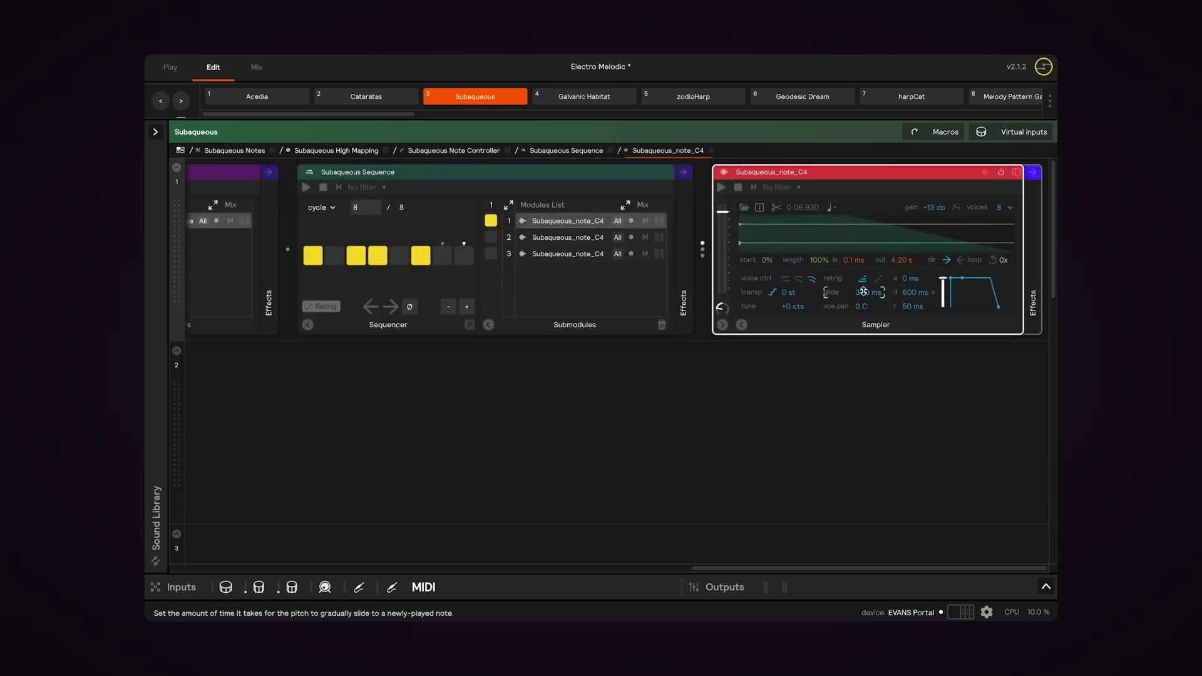
Step: Nudge the sampler's transpose and bend the Subaqueous Notes velocity curve downward
drag(787, 292, 787, 275)
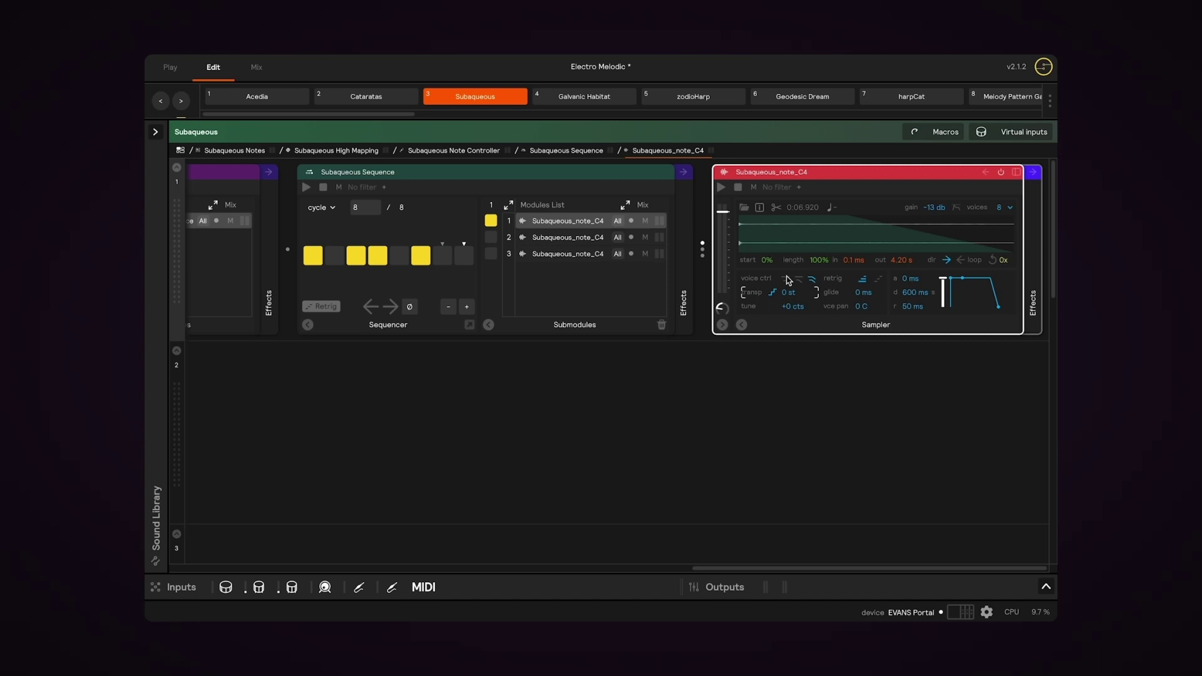
scroll(563, 313, left, 10)
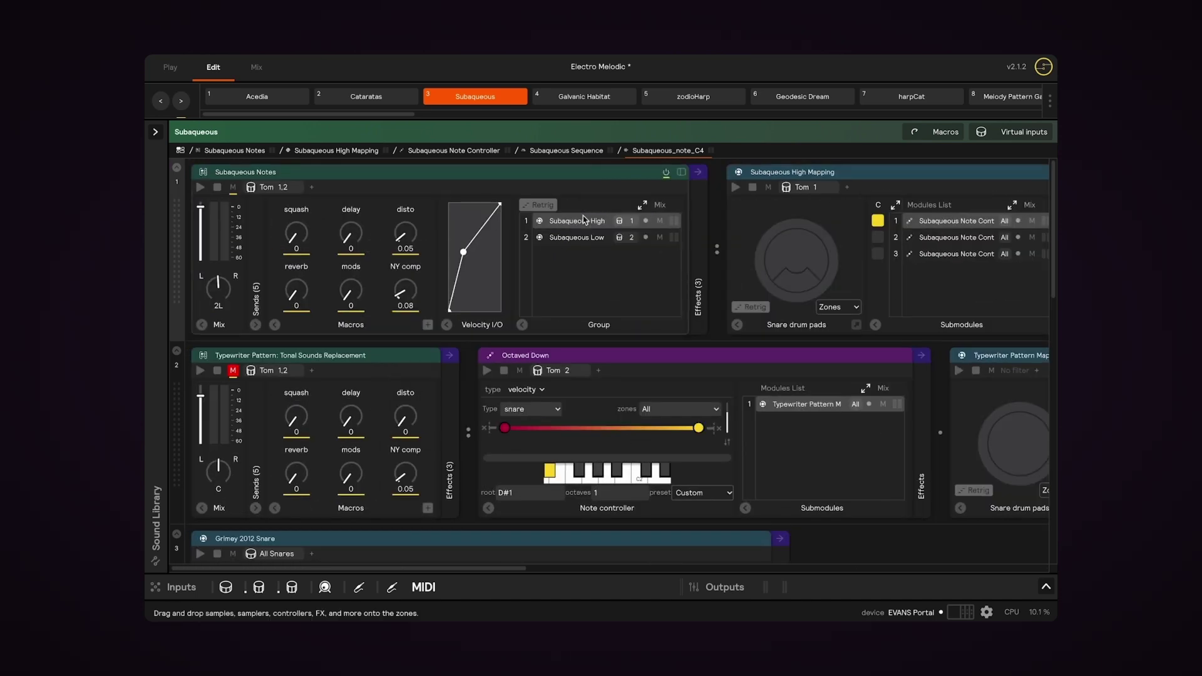
drag(463, 251, 491, 273)
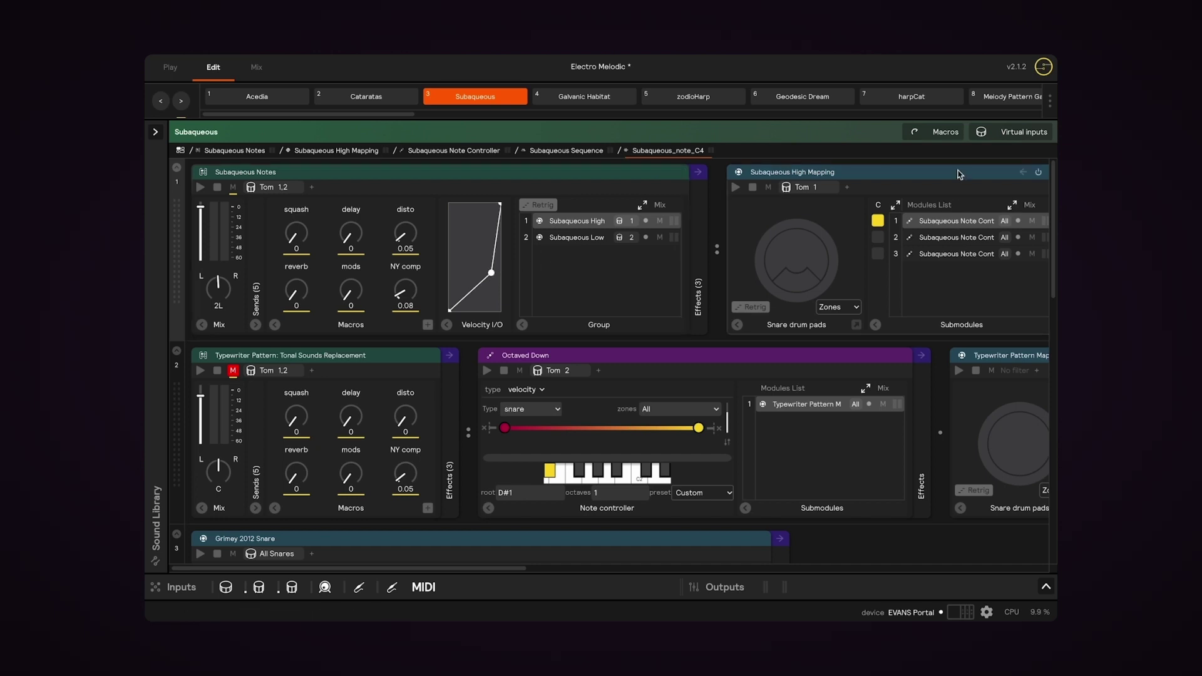
Step: Toggle the Subaqueous macros row off and on, then hop to Play and back to Edit
click(941, 133)
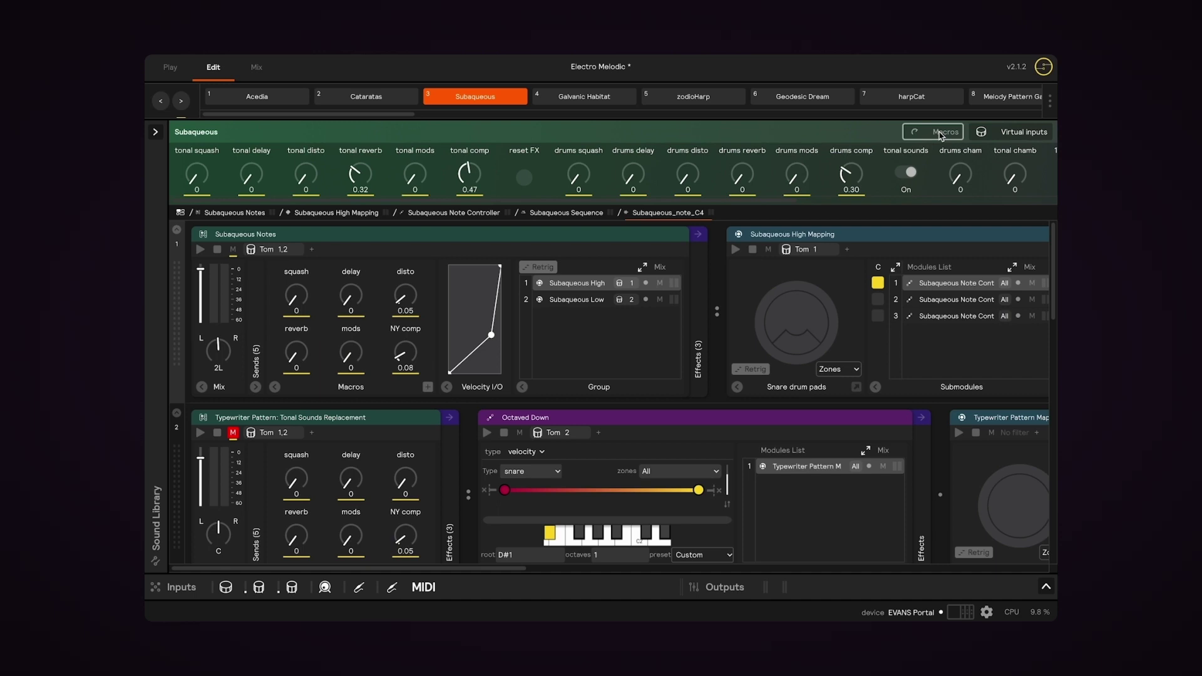
click(940, 134)
click(935, 136)
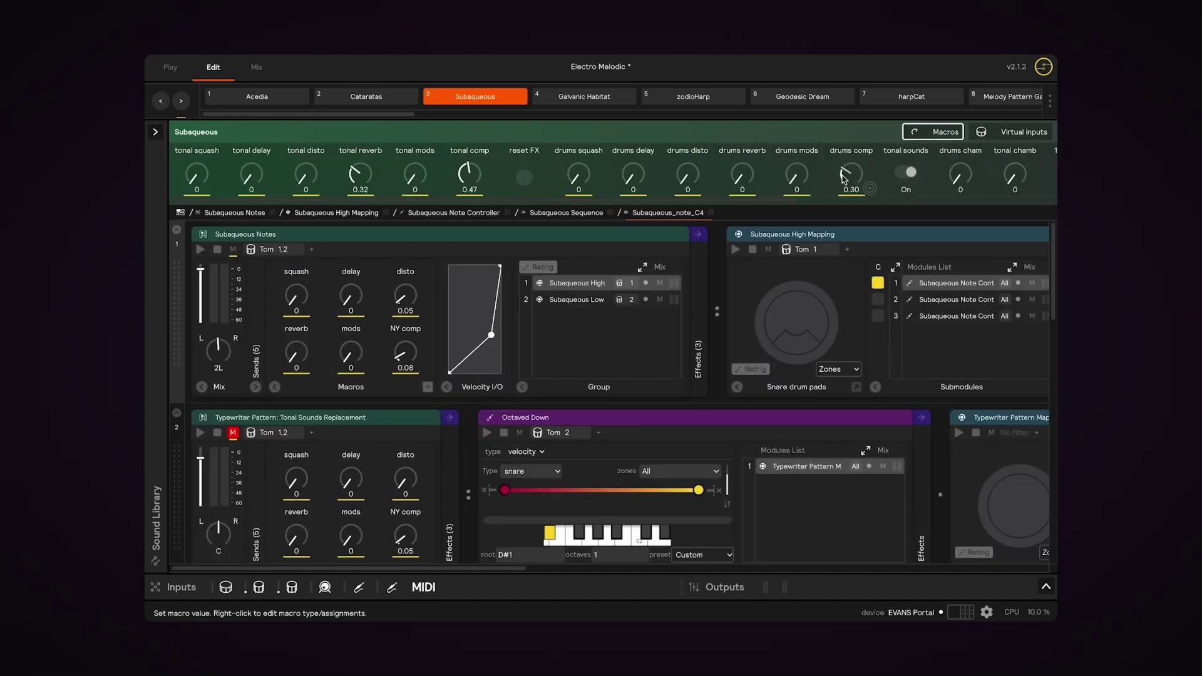
click(173, 67)
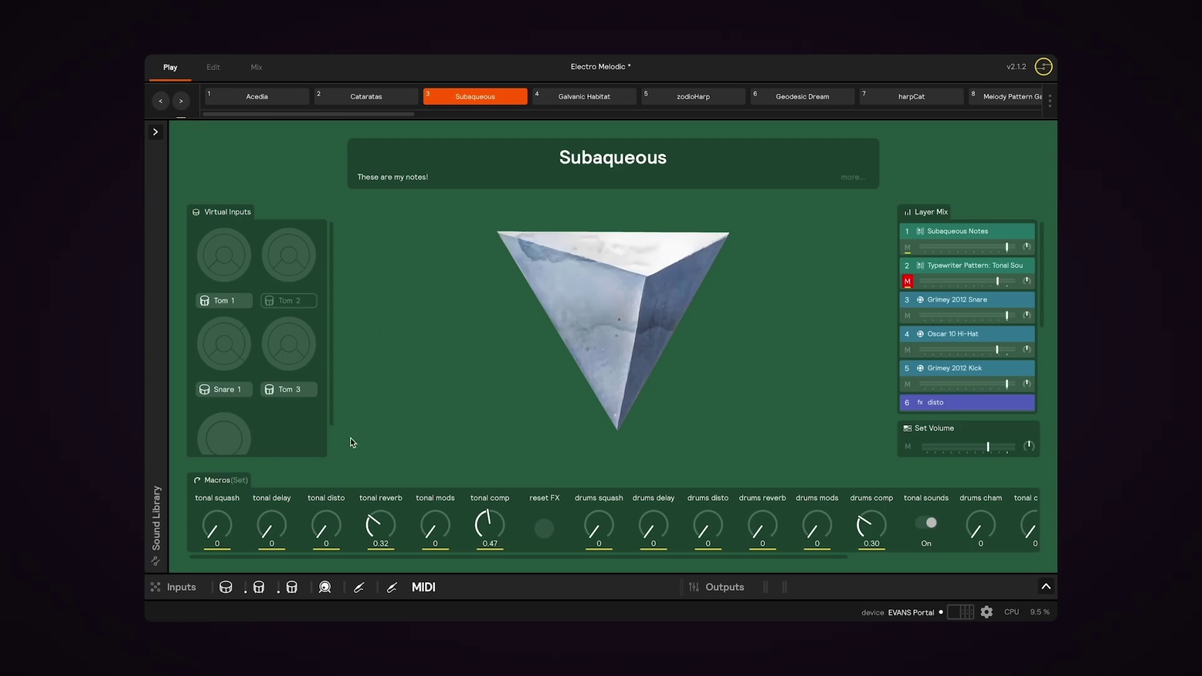
click(214, 68)
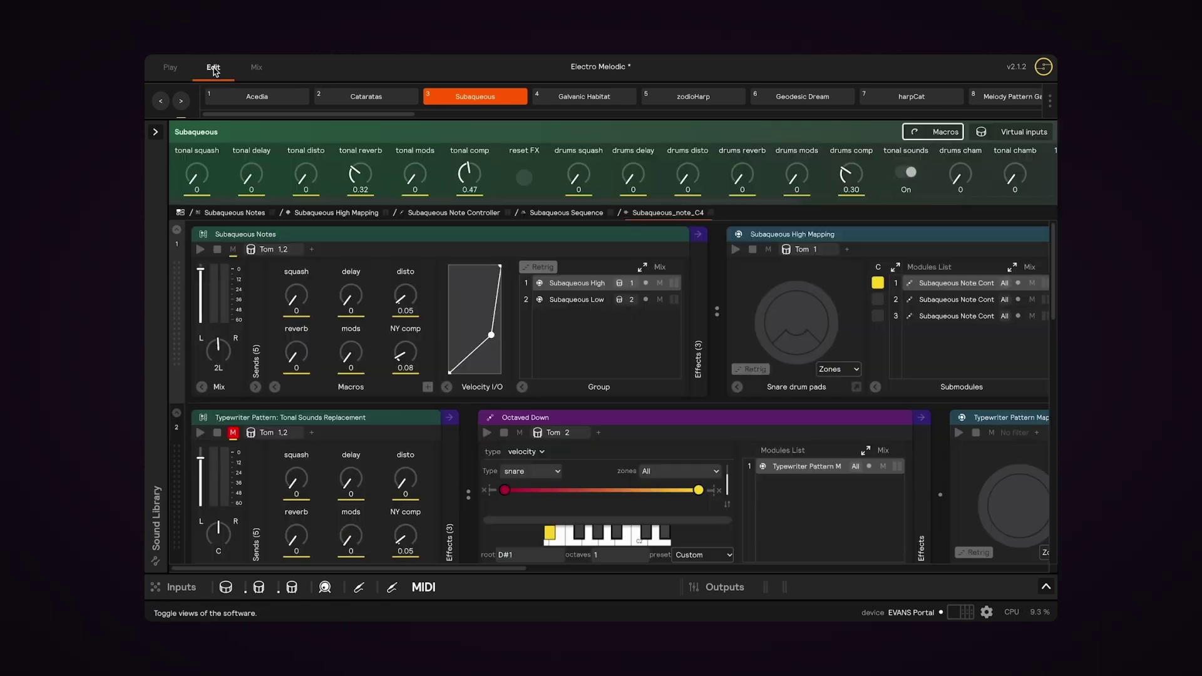
Step: Delete macros 17 through 20 from the Subaqueous set
scroll(736, 178, right, 5)
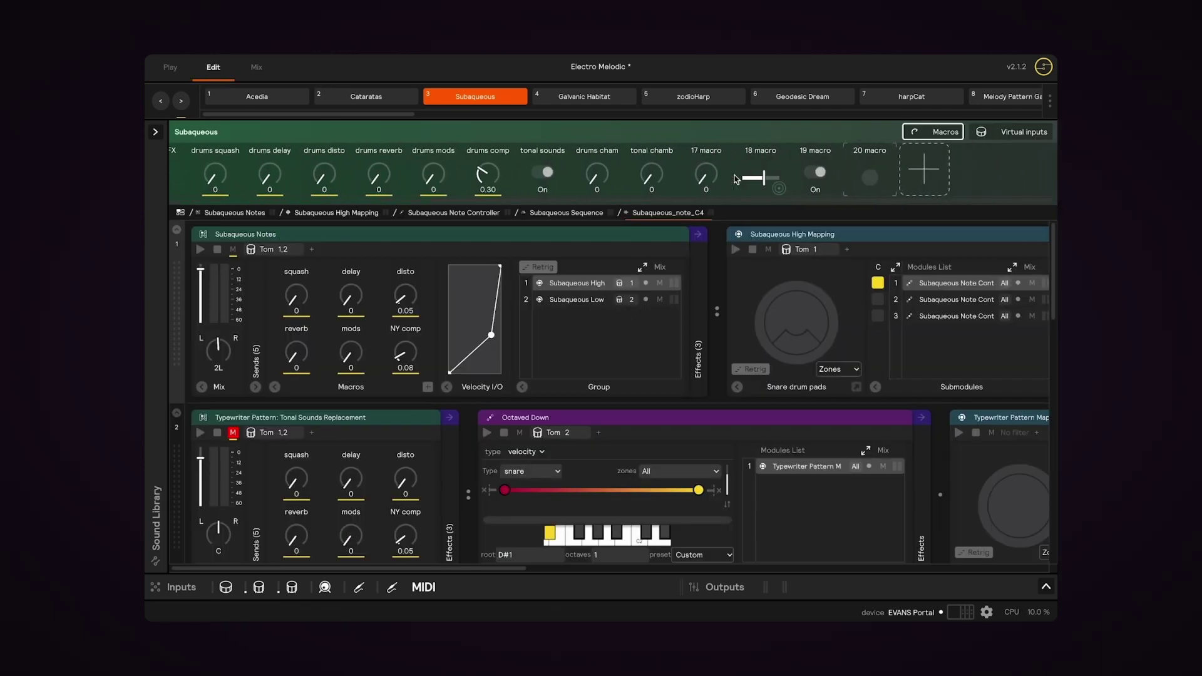
click(924, 169)
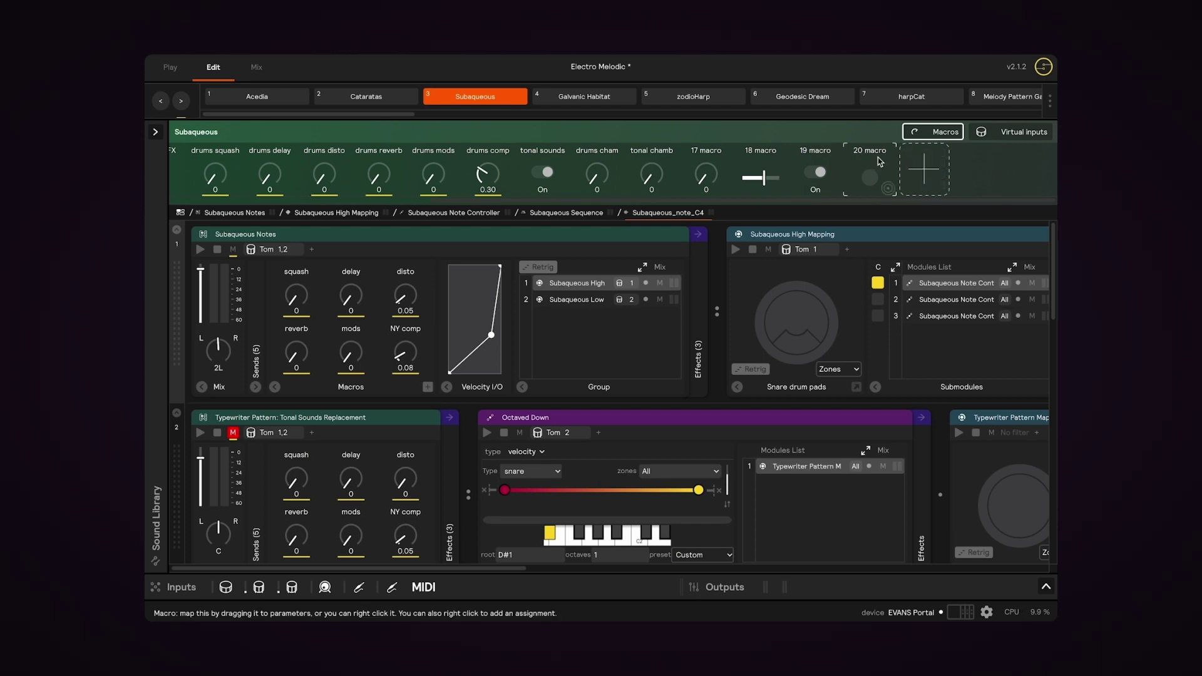
key(Delete)
key(Delete)
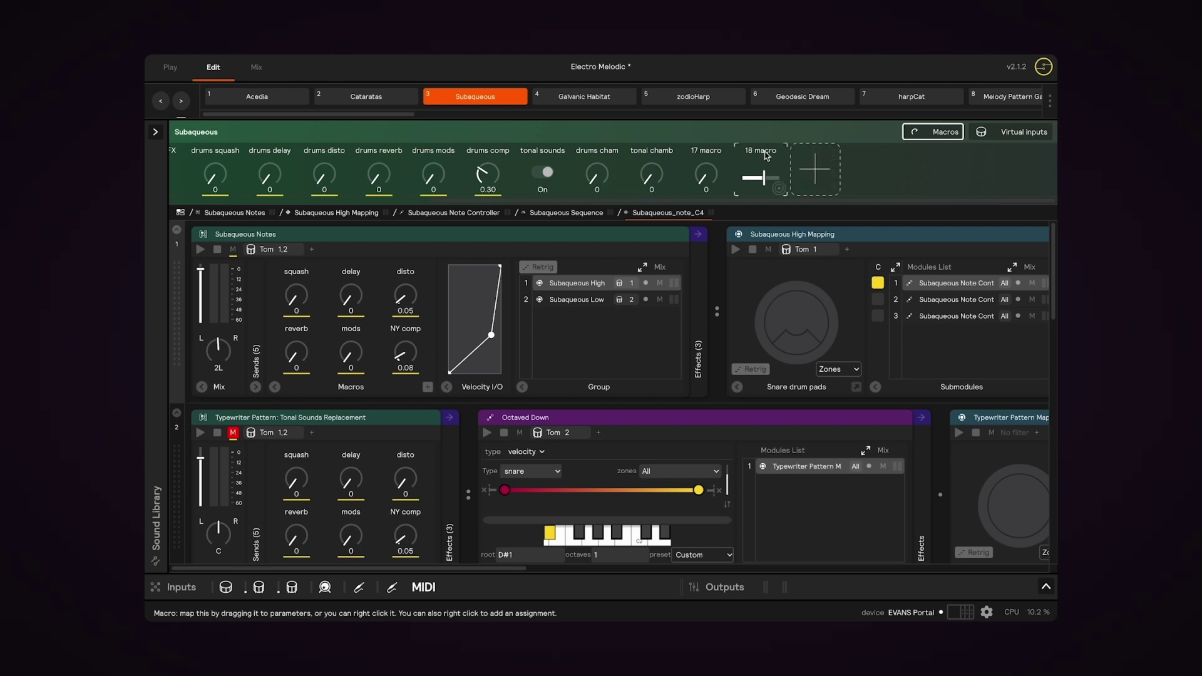
key(Delete)
key(Delete)
Step: Add knob, slider, toggle and trigger macros as 17–20, and show the virtual drum pads
mouse_move(717, 155)
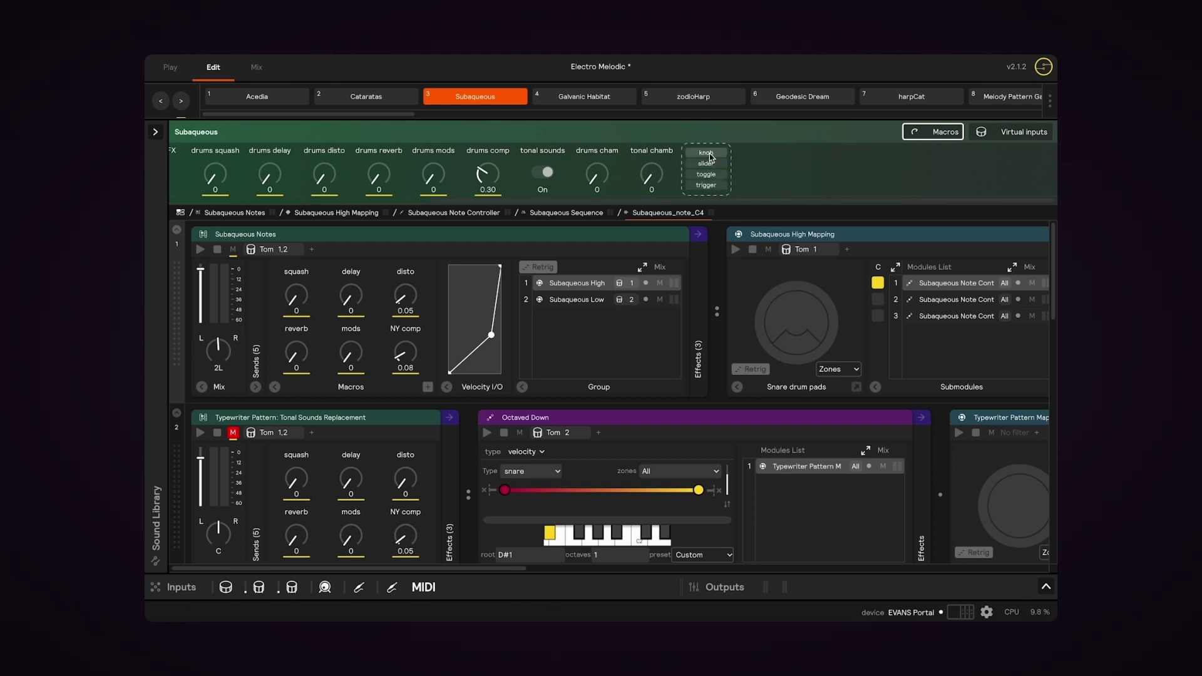
click(708, 154)
click(761, 164)
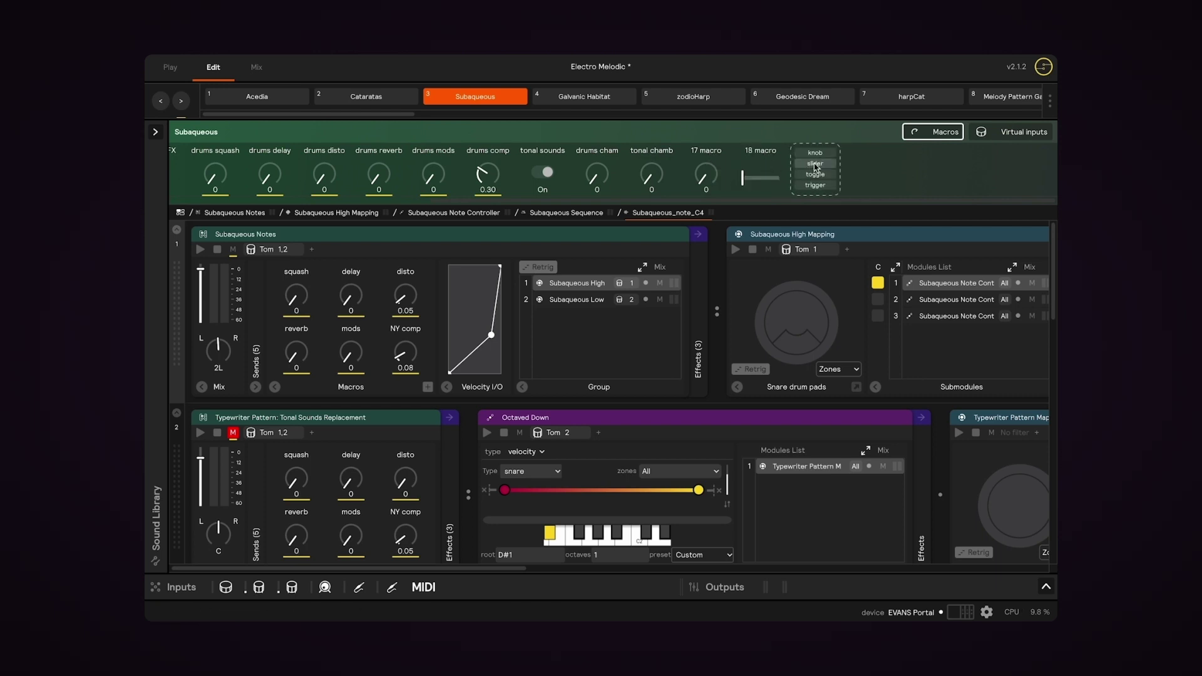
click(815, 174)
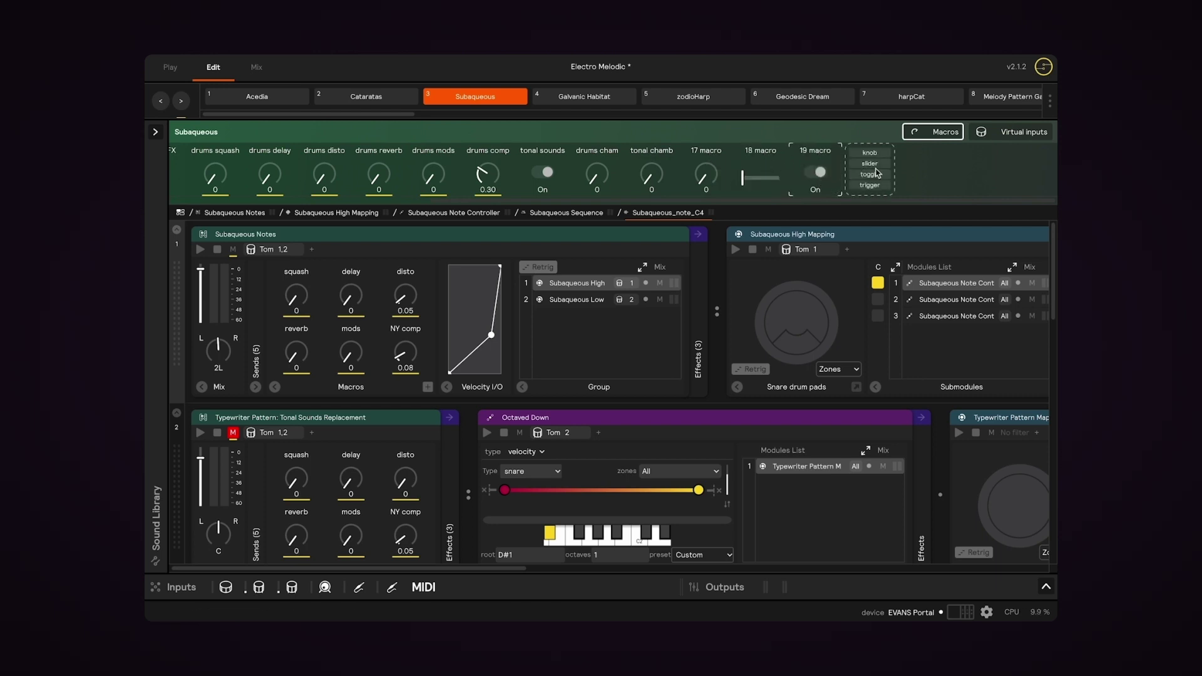
click(871, 185)
mouse_move(923, 169)
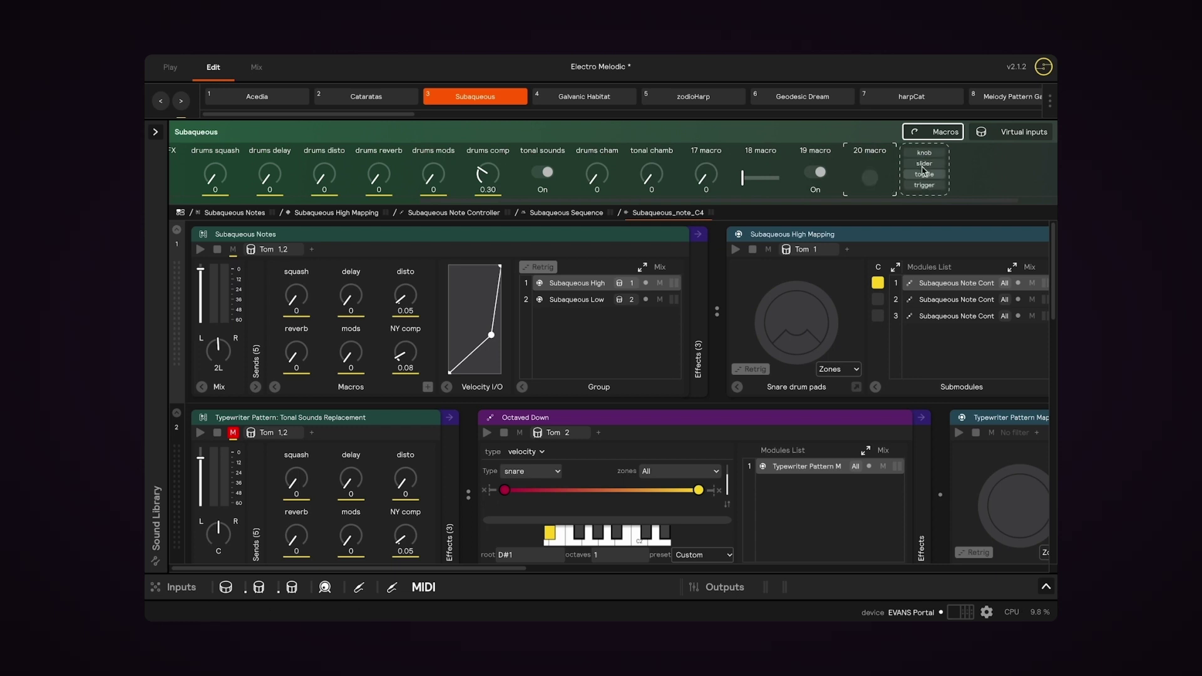
click(1017, 133)
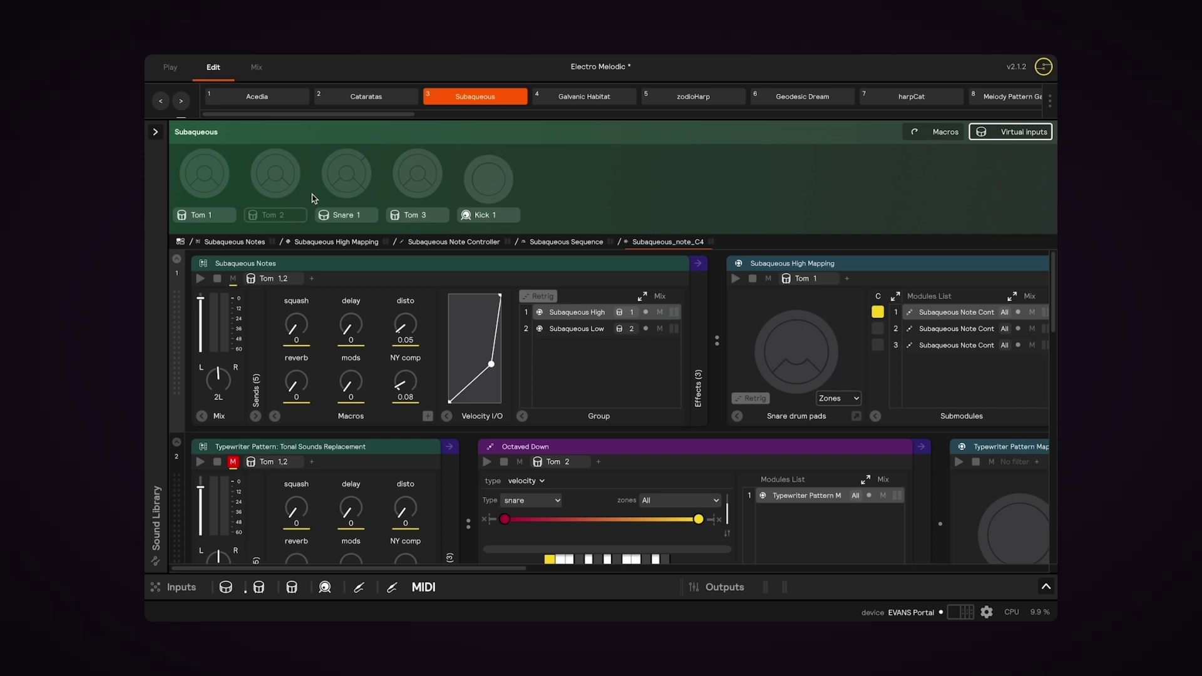
Step: Play the Snare 1 virtual pad's edge sound once and its centre sound twice
click(339, 167)
click(418, 174)
click(418, 176)
Step: Add Kick 2 as an extra input filter on the Subaqueous Notes layer
click(311, 278)
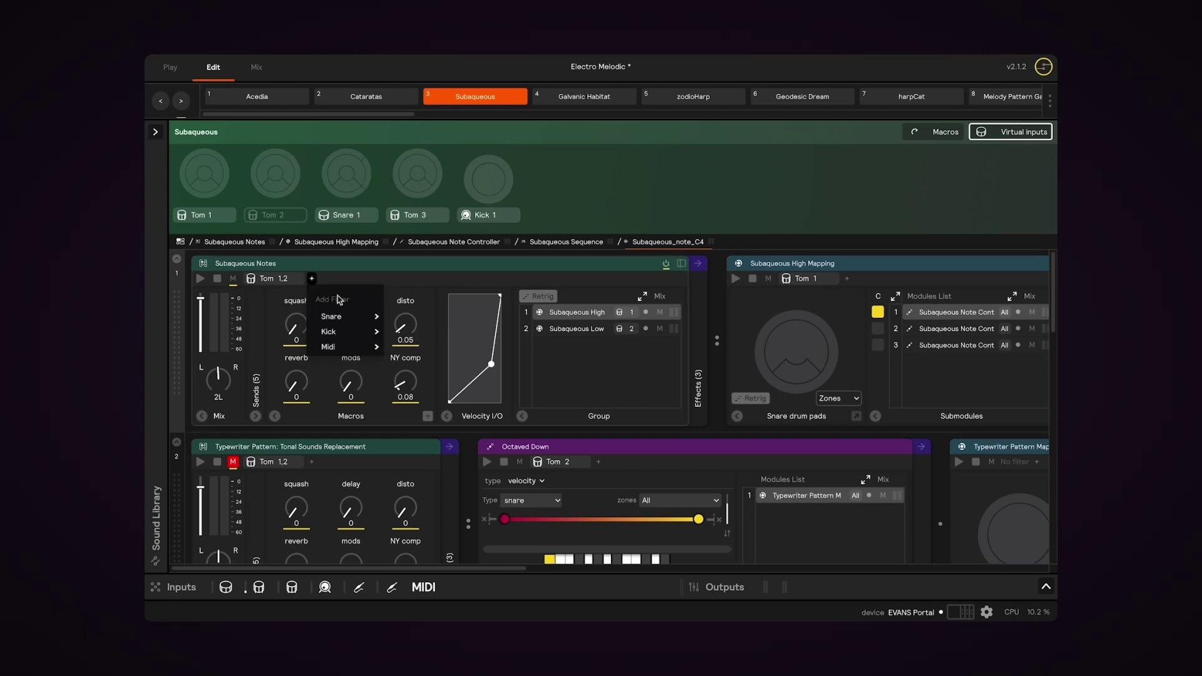
mouse_move(344, 333)
click(408, 364)
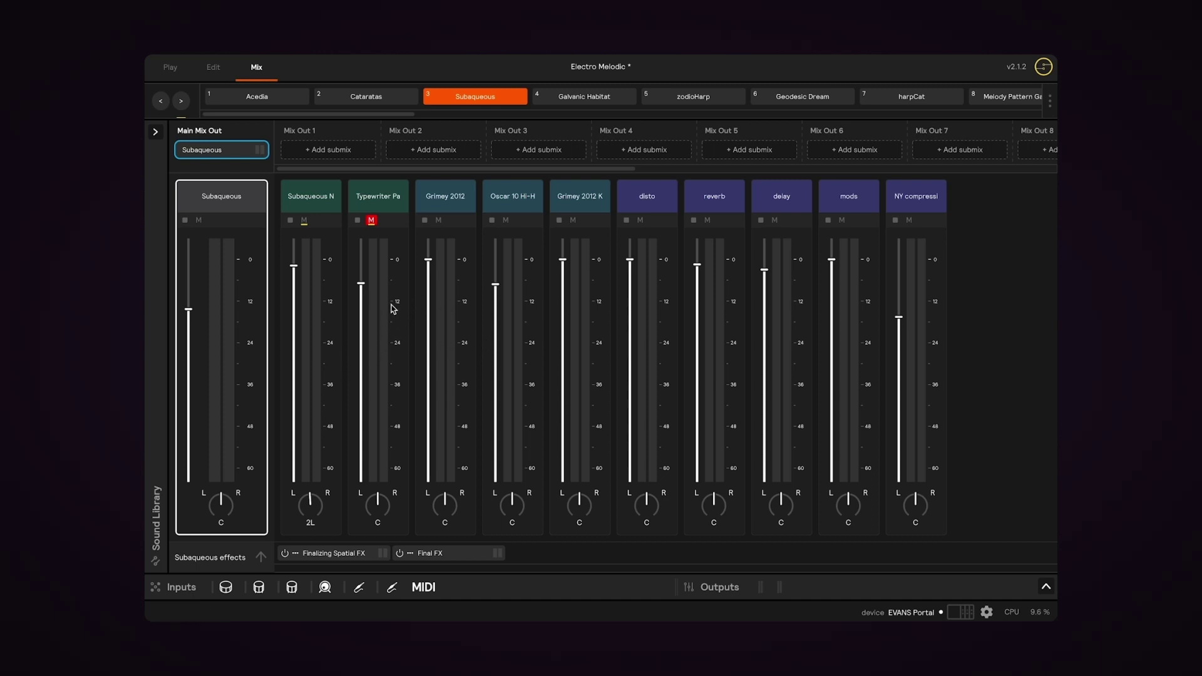
click(320, 204)
click(381, 194)
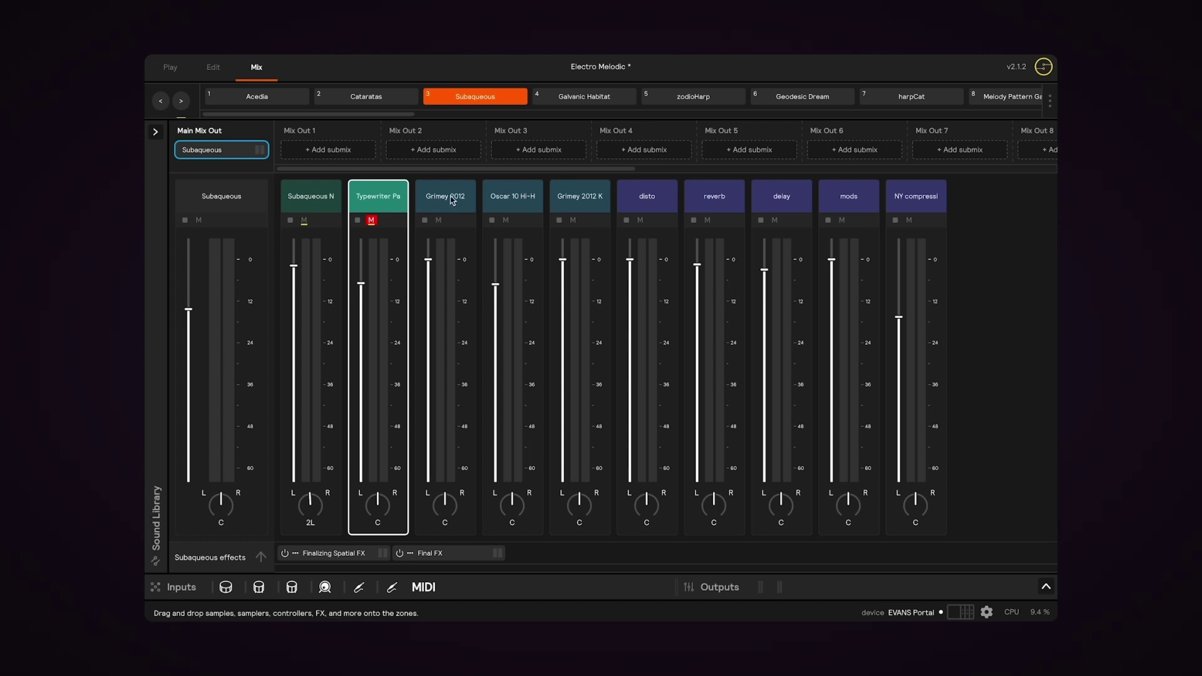
click(452, 199)
click(510, 198)
click(577, 204)
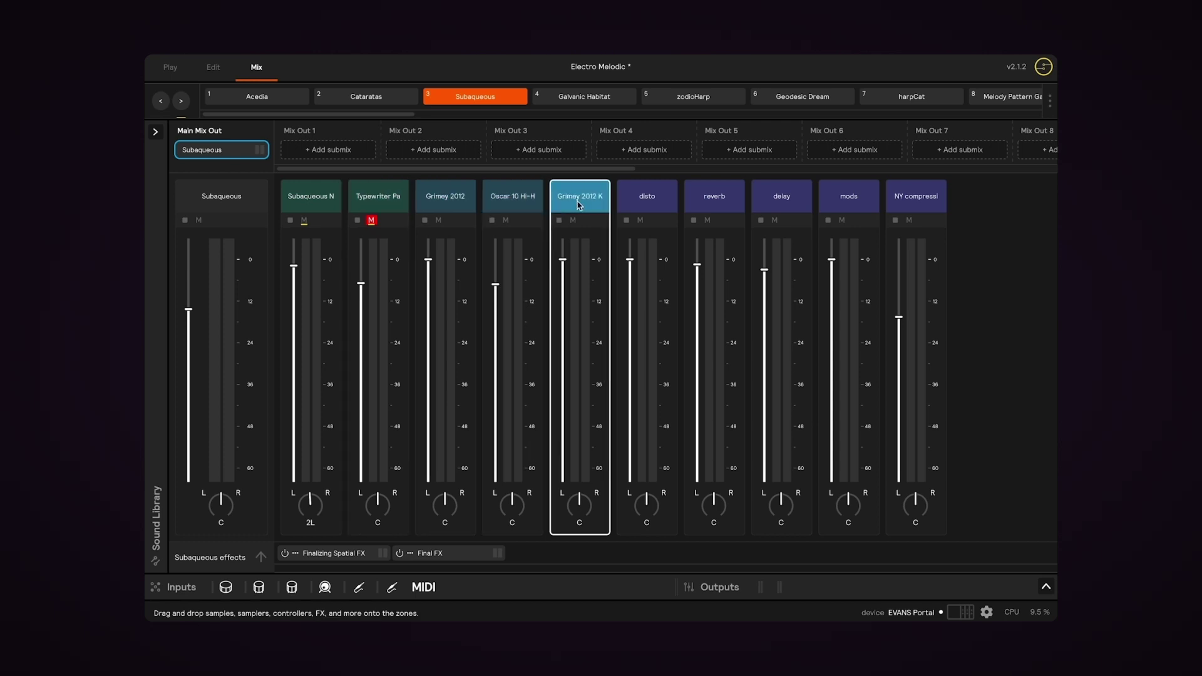
click(515, 204)
click(463, 199)
click(380, 201)
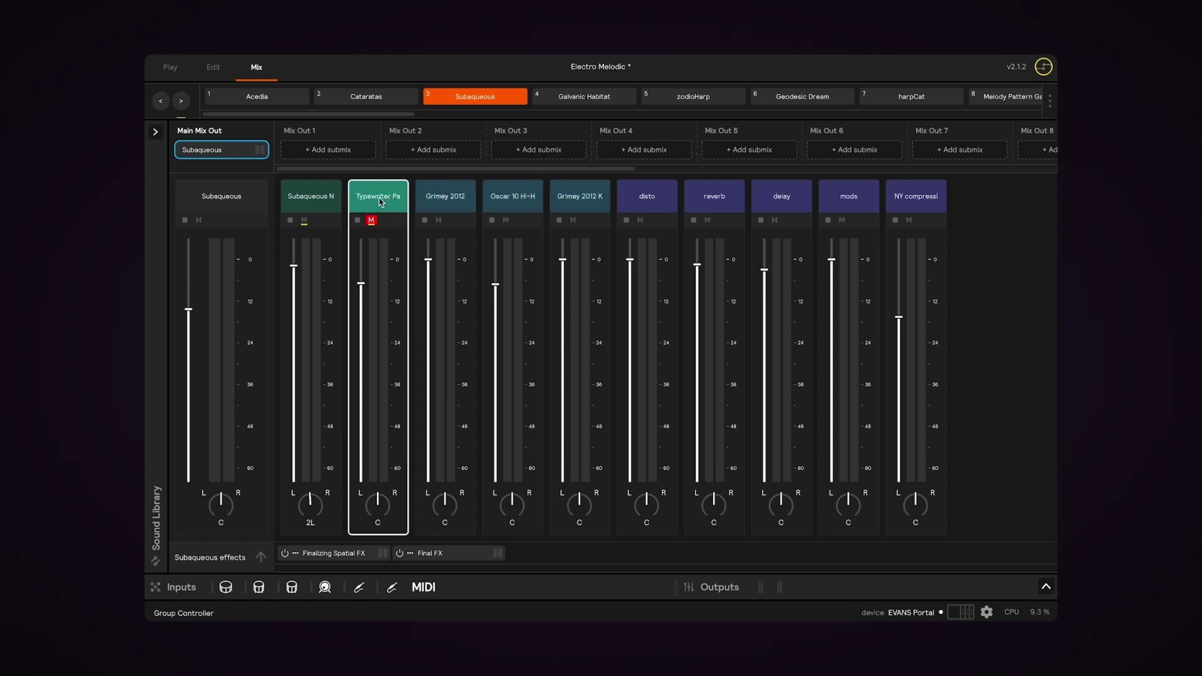
click(314, 201)
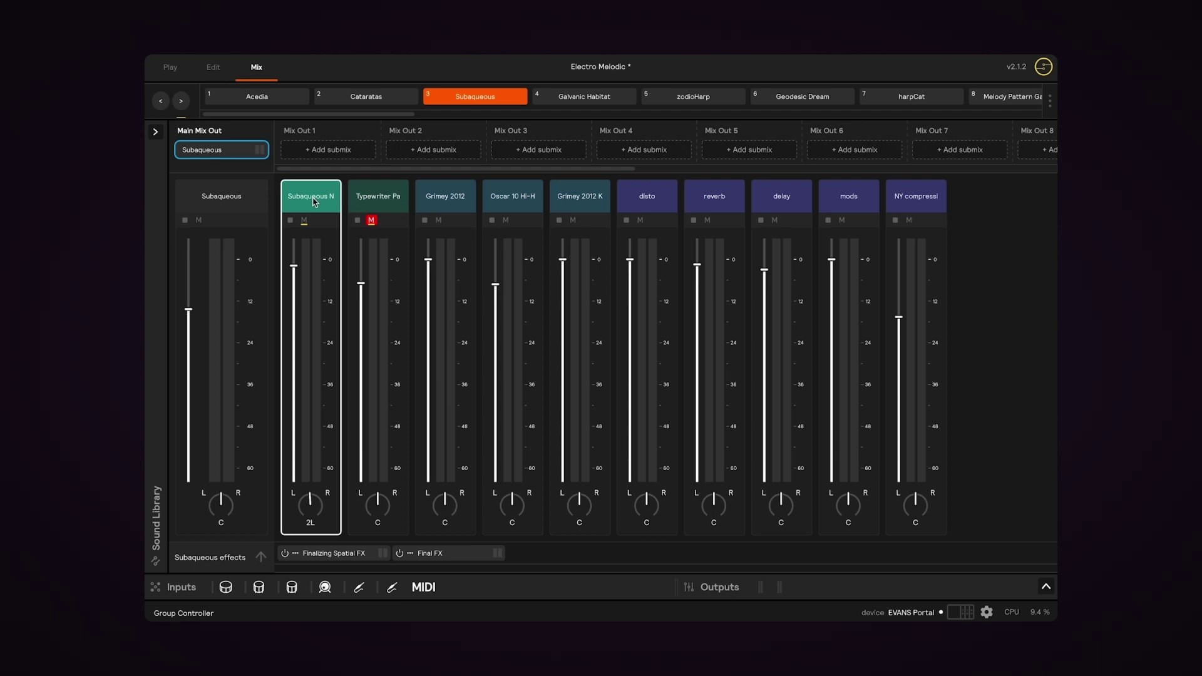
click(386, 196)
key(Escape)
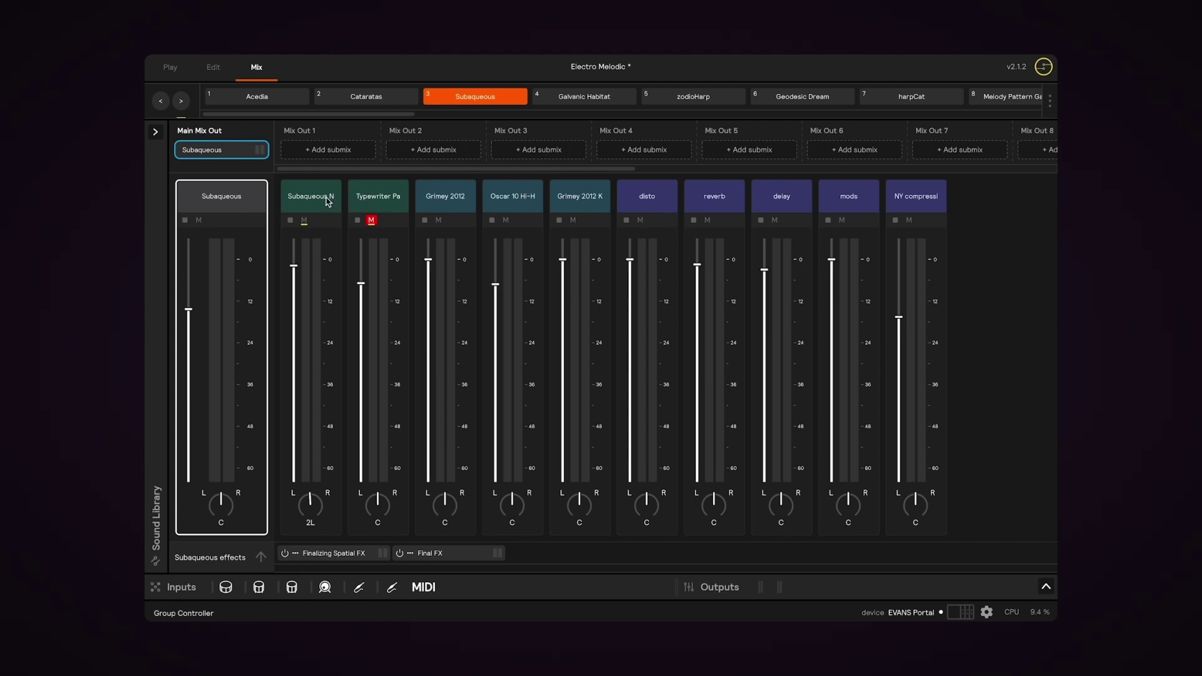
Step: Create a Mix Out 1 submix holding Oscar 10 Hi-Hat and Subaqueous Notes, then reveal Inputs/Outputs
click(322, 154)
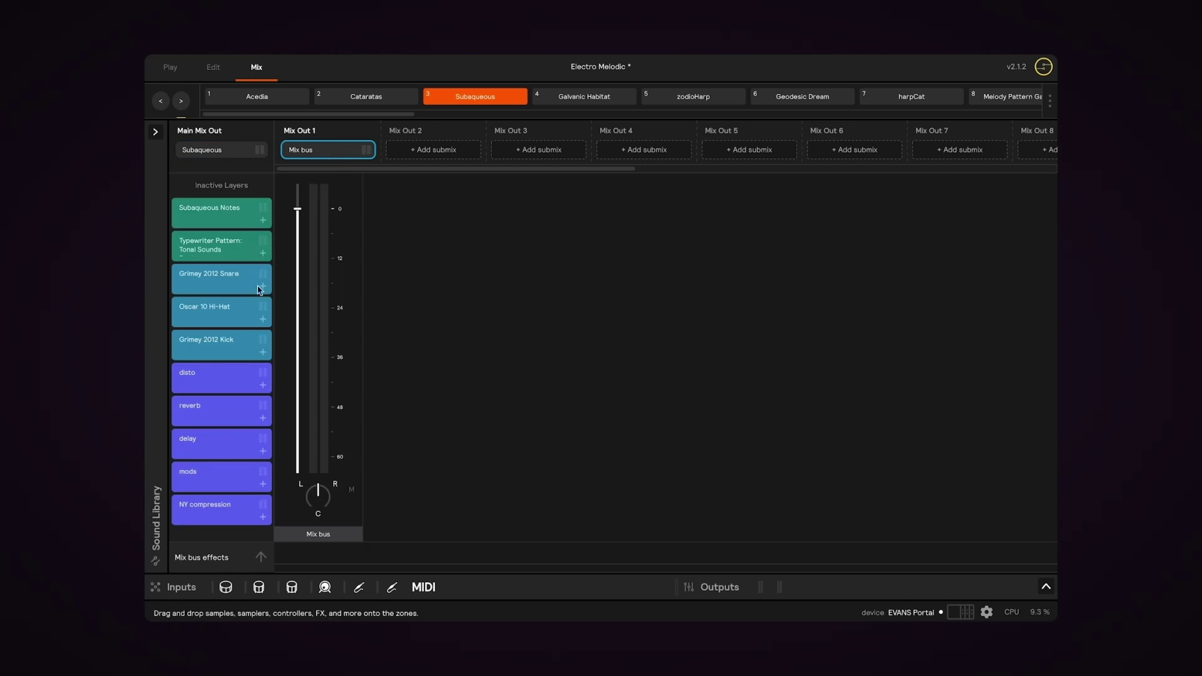
click(263, 321)
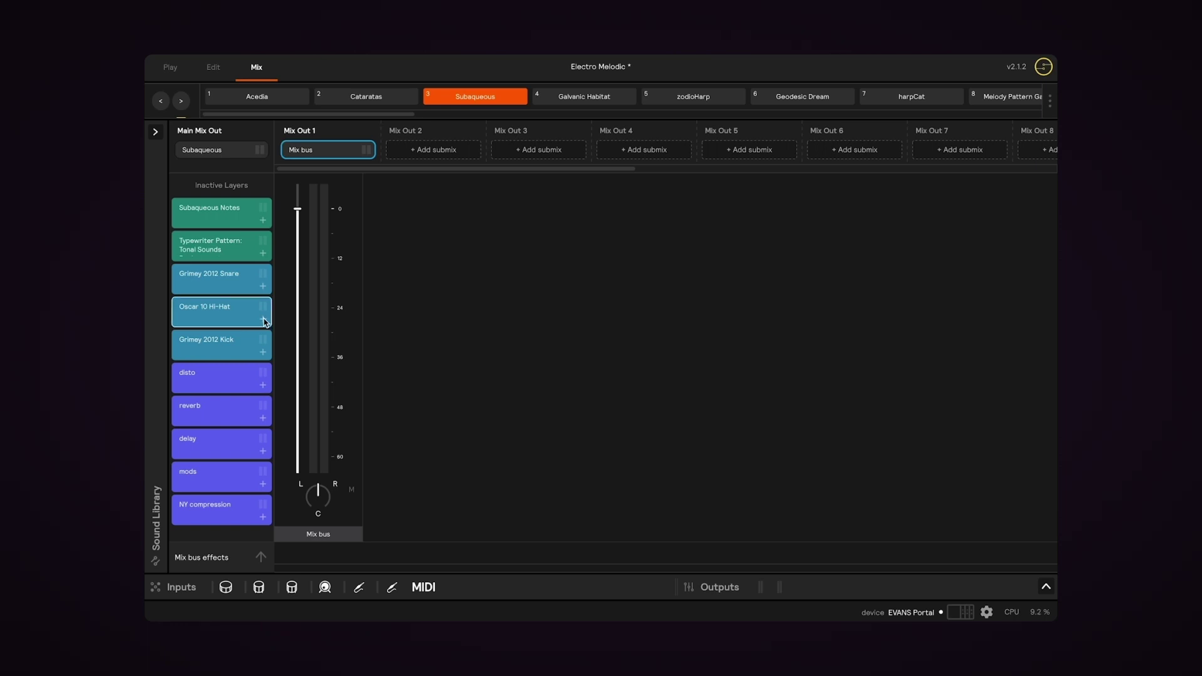
click(264, 321)
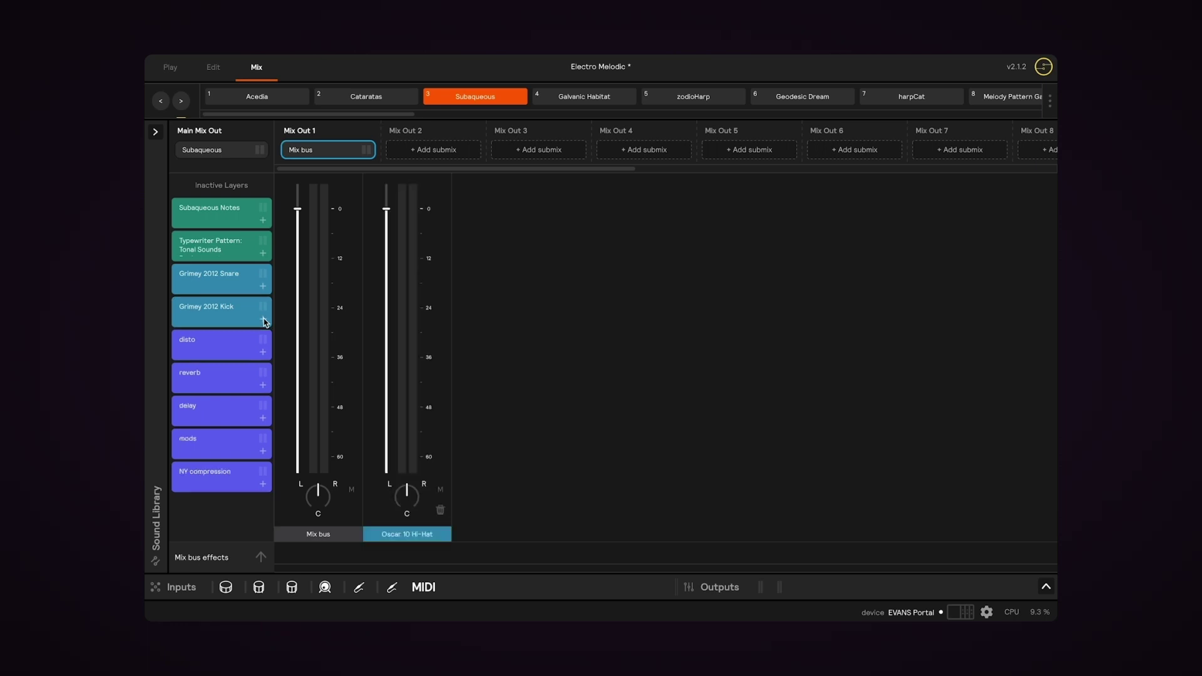
click(262, 222)
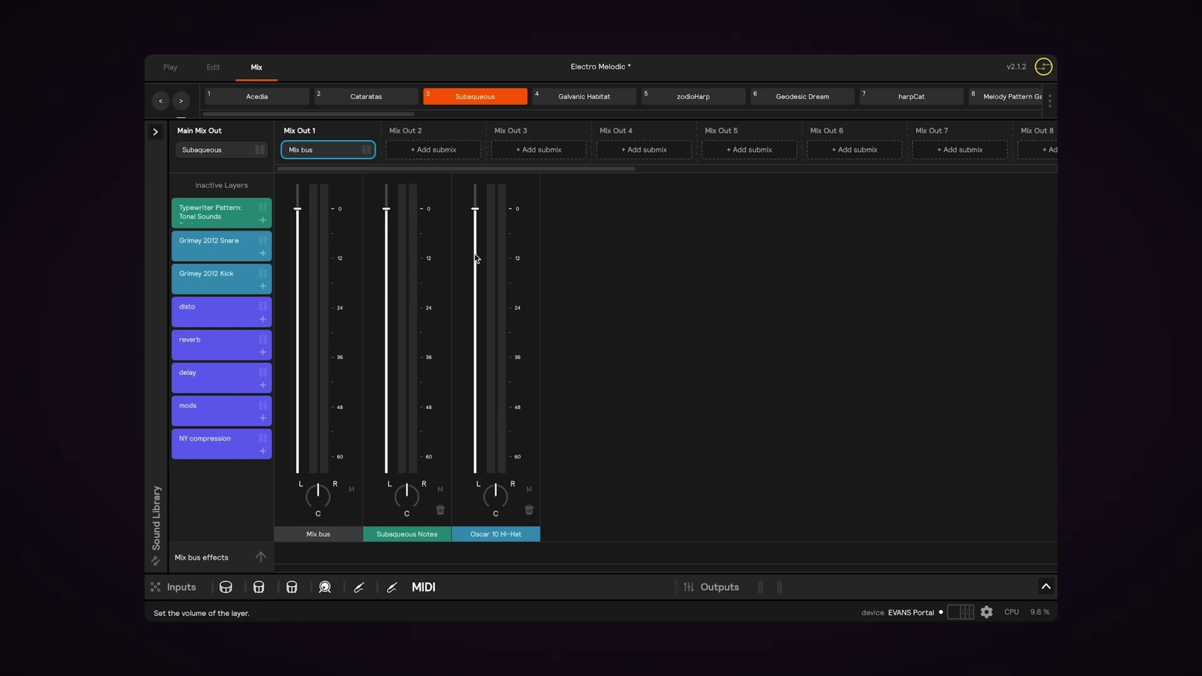
click(1045, 587)
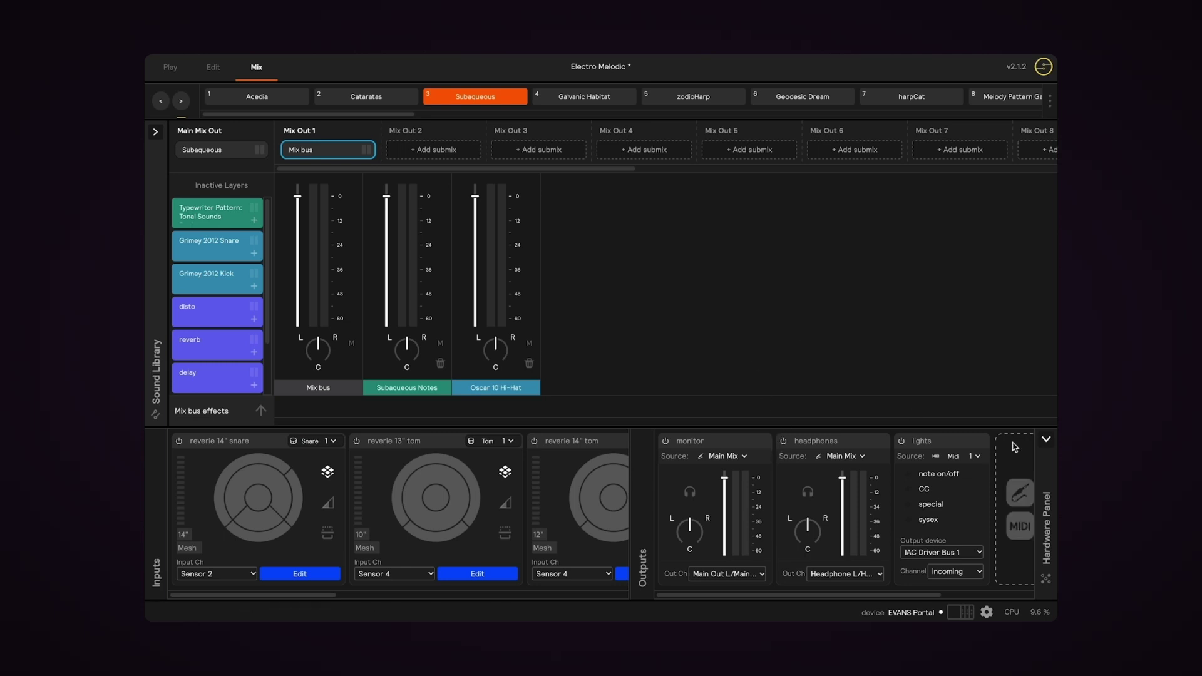
Step: Route the headphones to Mix Out 1 and play back the submix
click(853, 457)
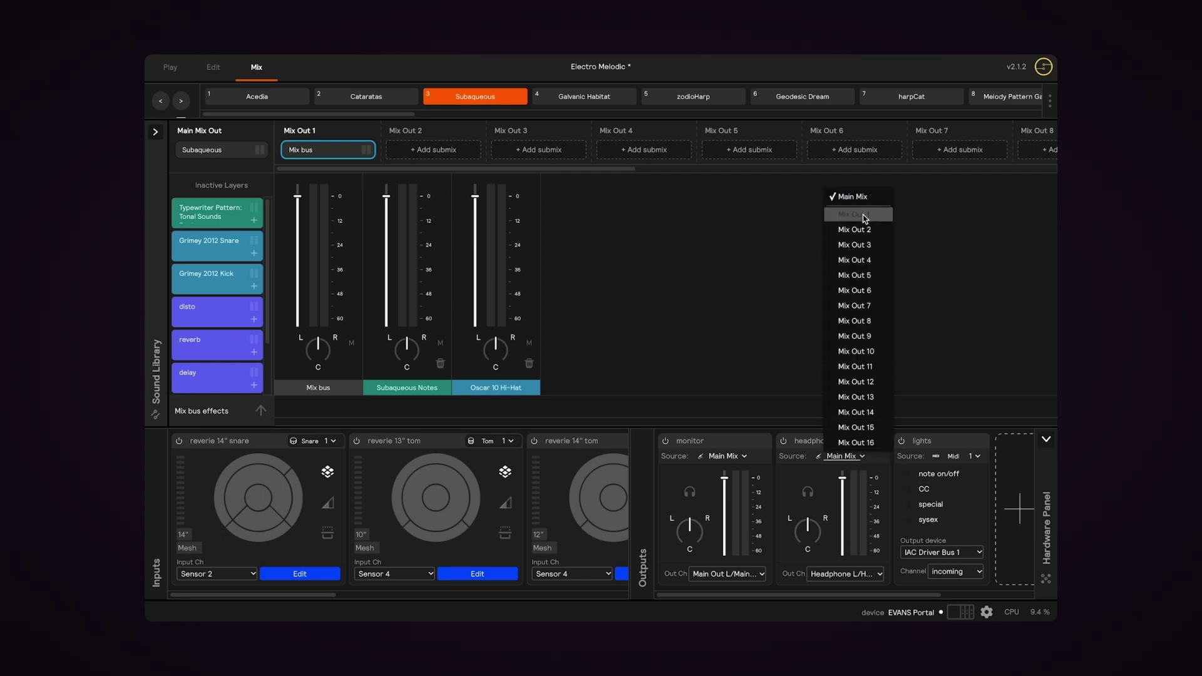
click(864, 217)
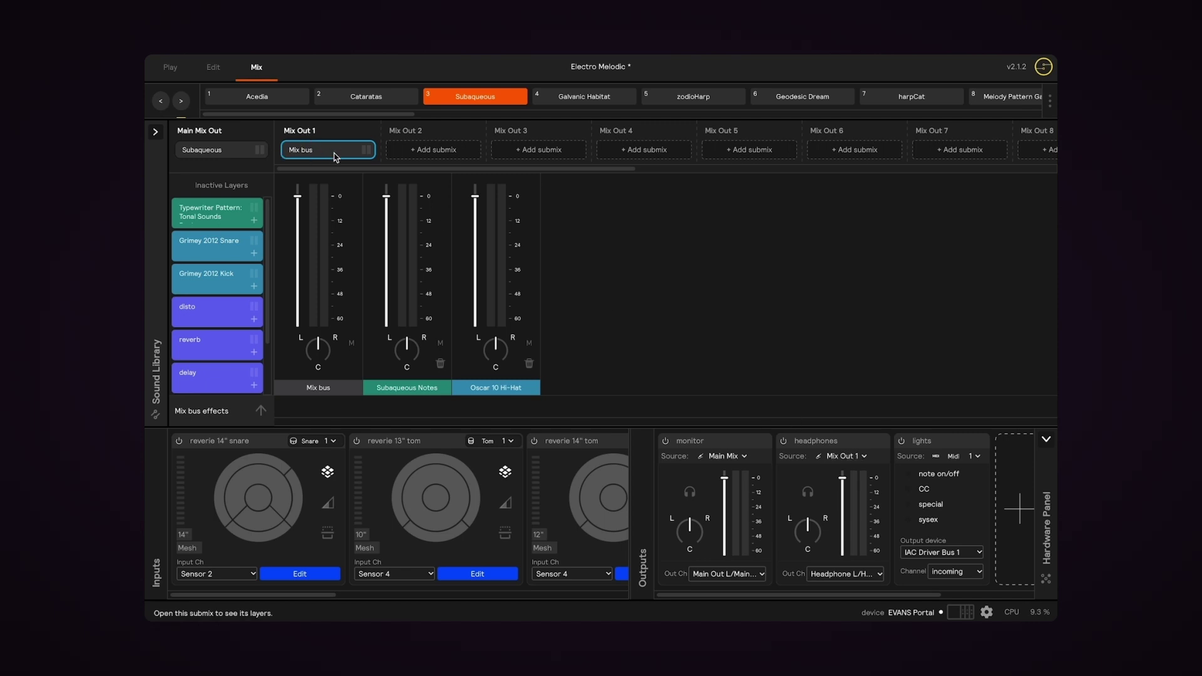
click(1045, 439)
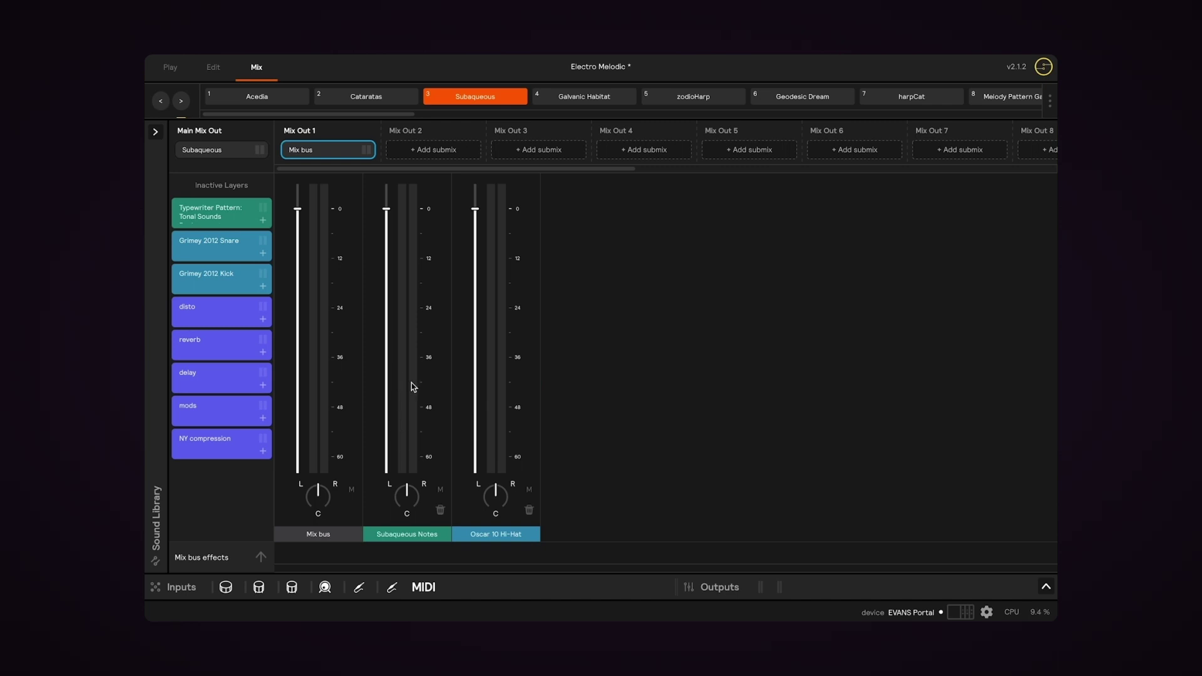
key(space)
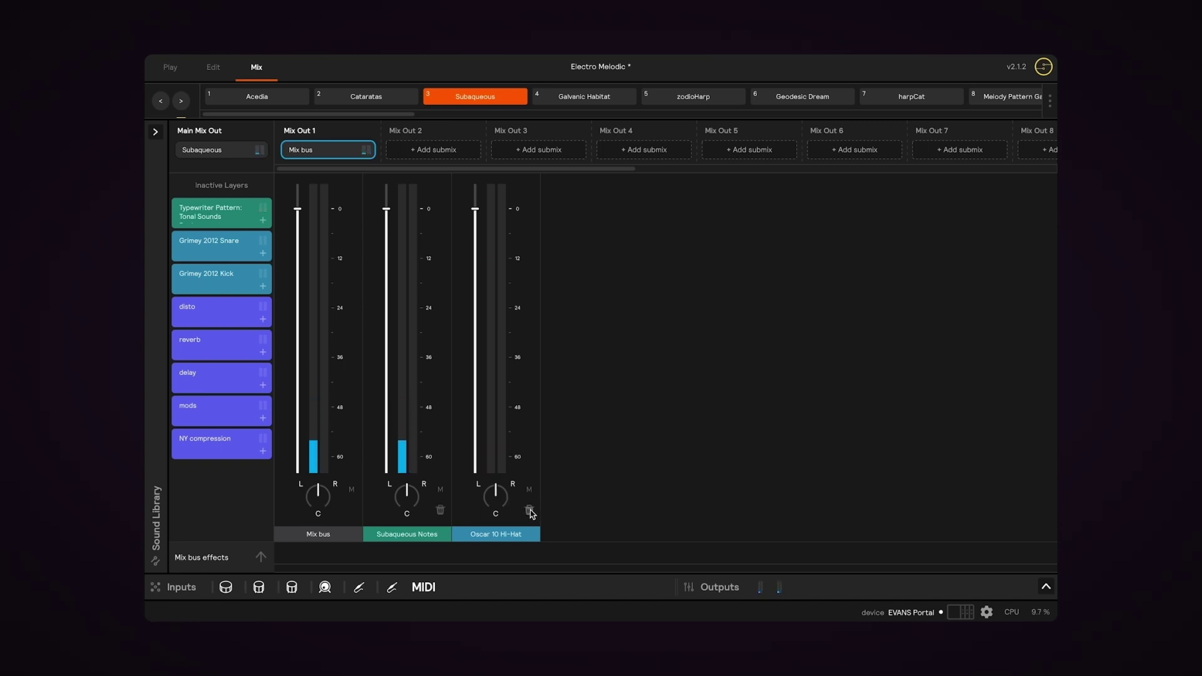
Step: Remove Oscar 10 Hi-Hat from the submix and set the headphones back to Main Mix
click(529, 511)
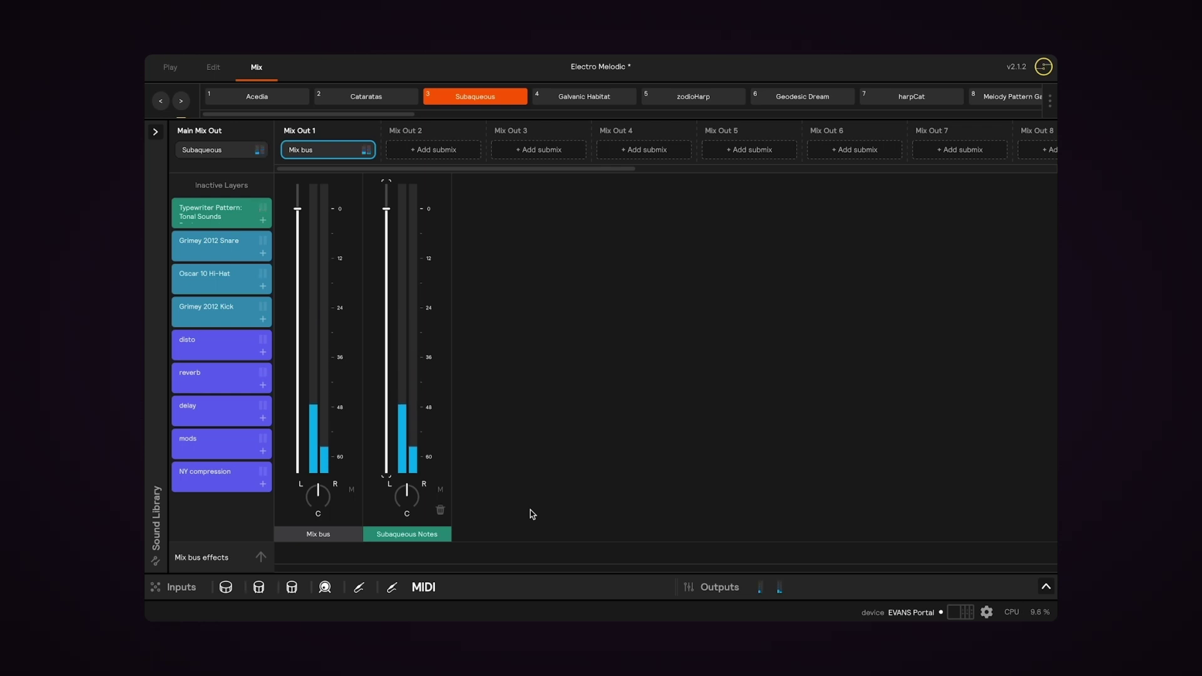
click(1045, 587)
click(859, 463)
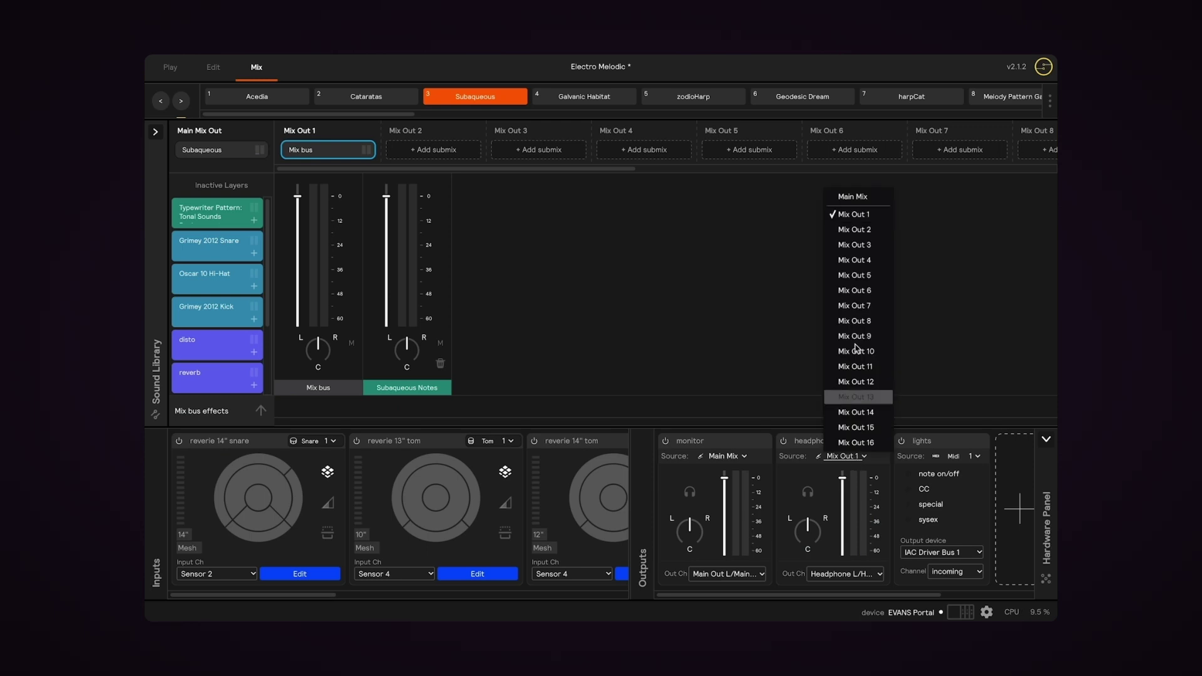
click(851, 199)
click(1045, 441)
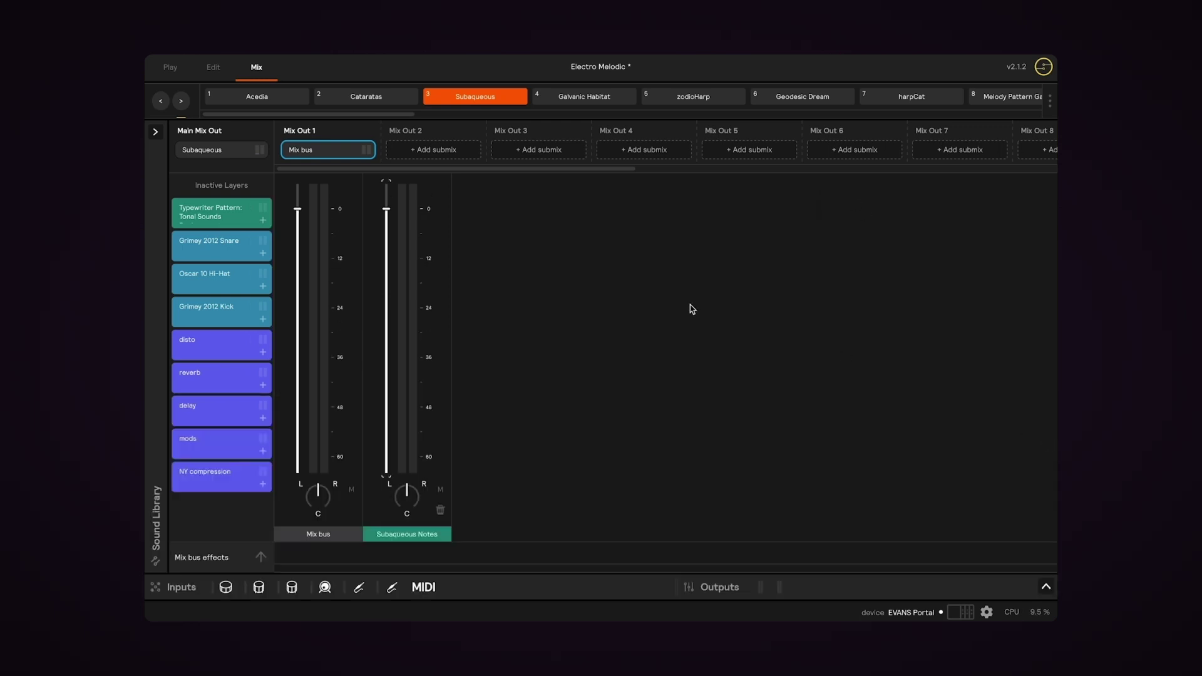
Step: Open the Subaqueous main mixer and expand its set effects to reveal Final FX
click(221, 153)
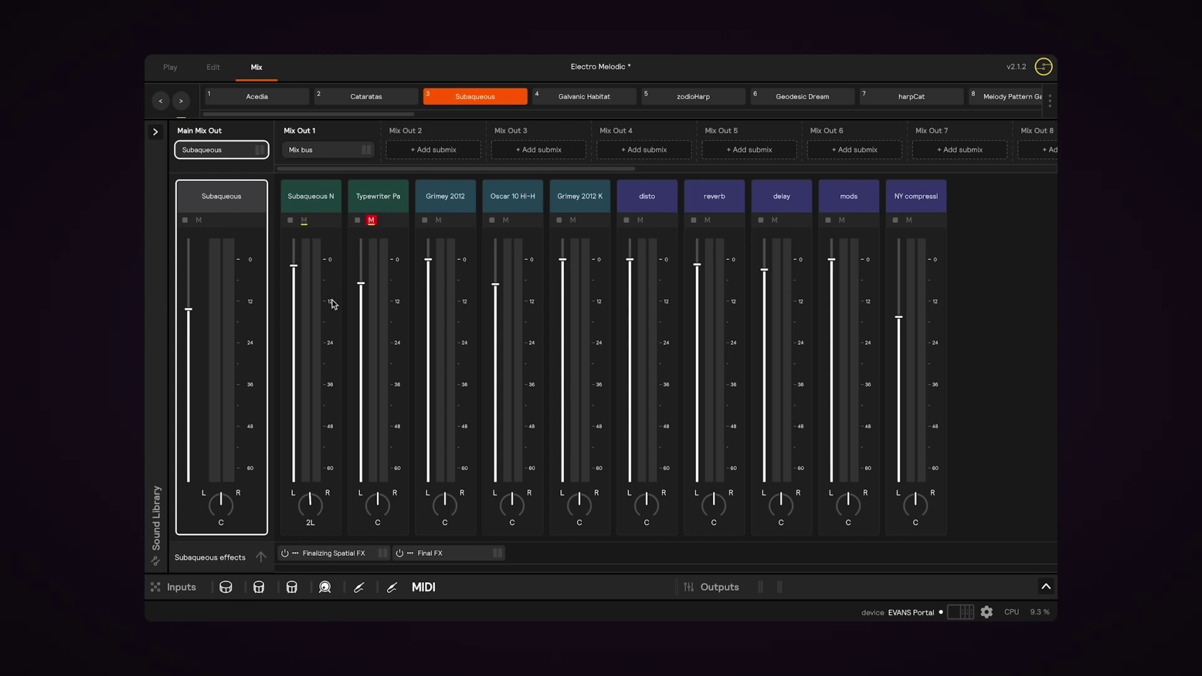
click(261, 558)
click(263, 421)
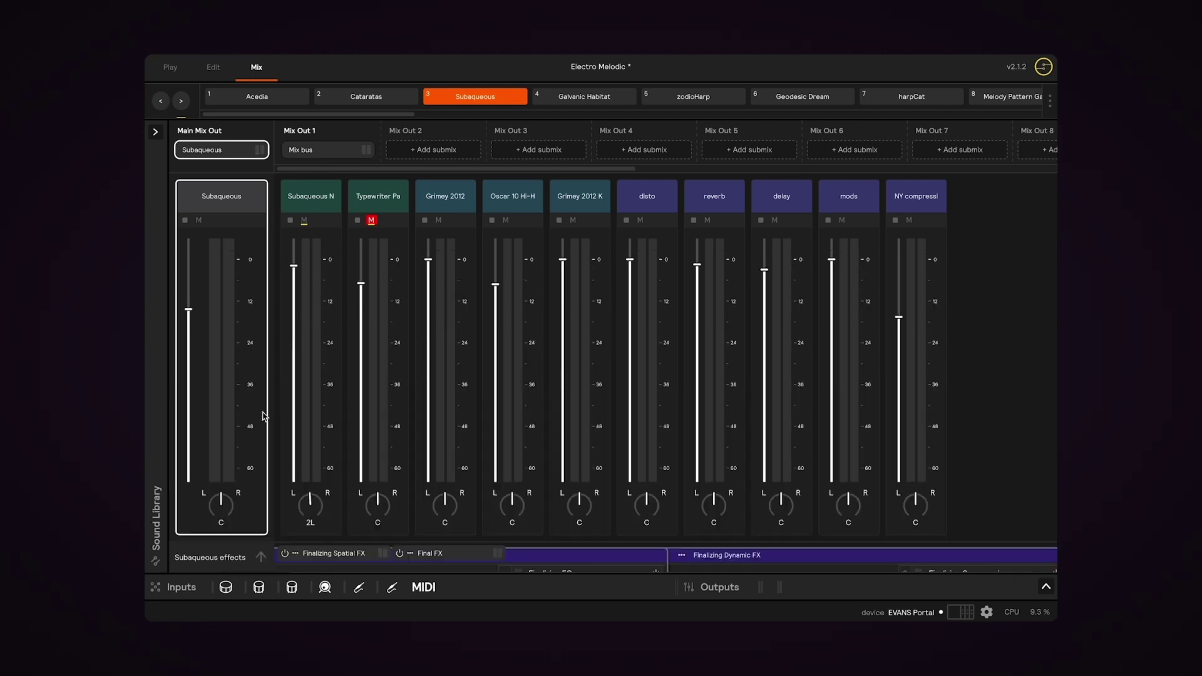
click(261, 557)
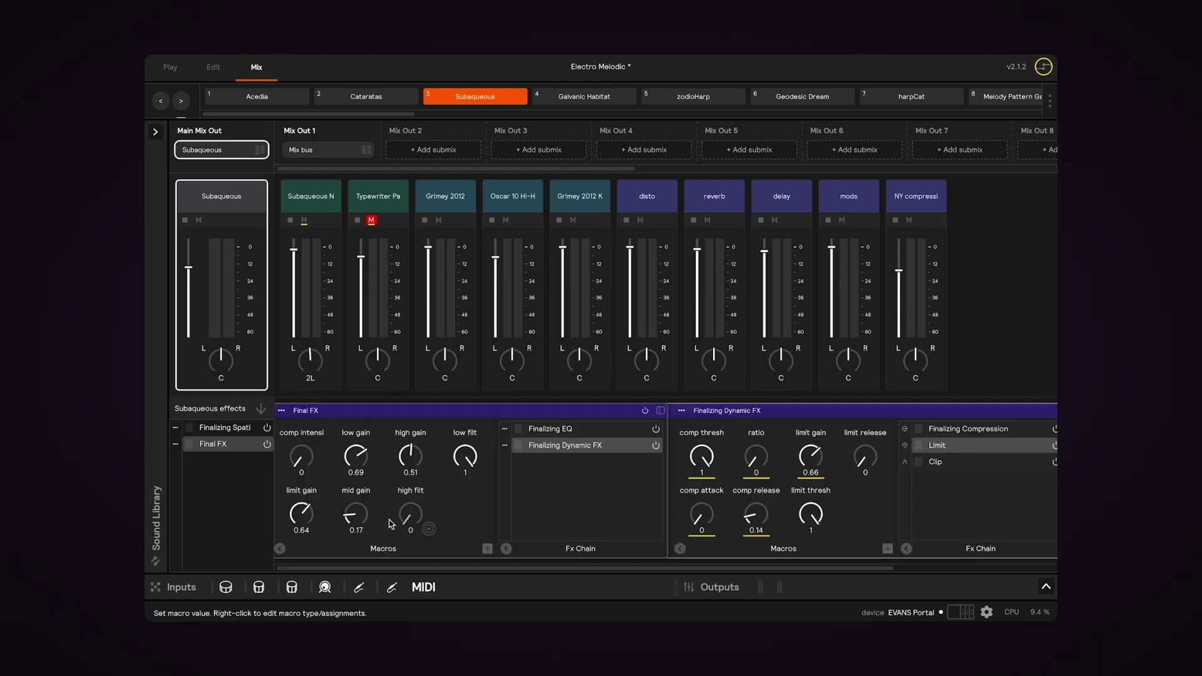
scroll(438, 507, right, 5)
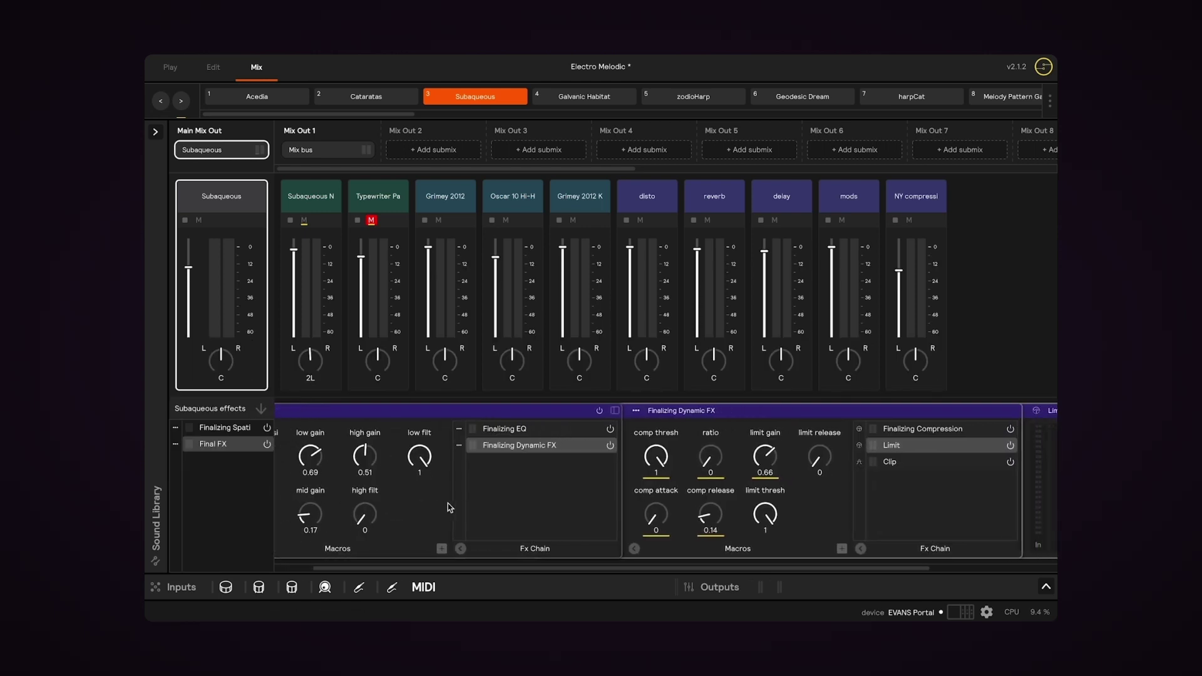
scroll(450, 507, left, 5)
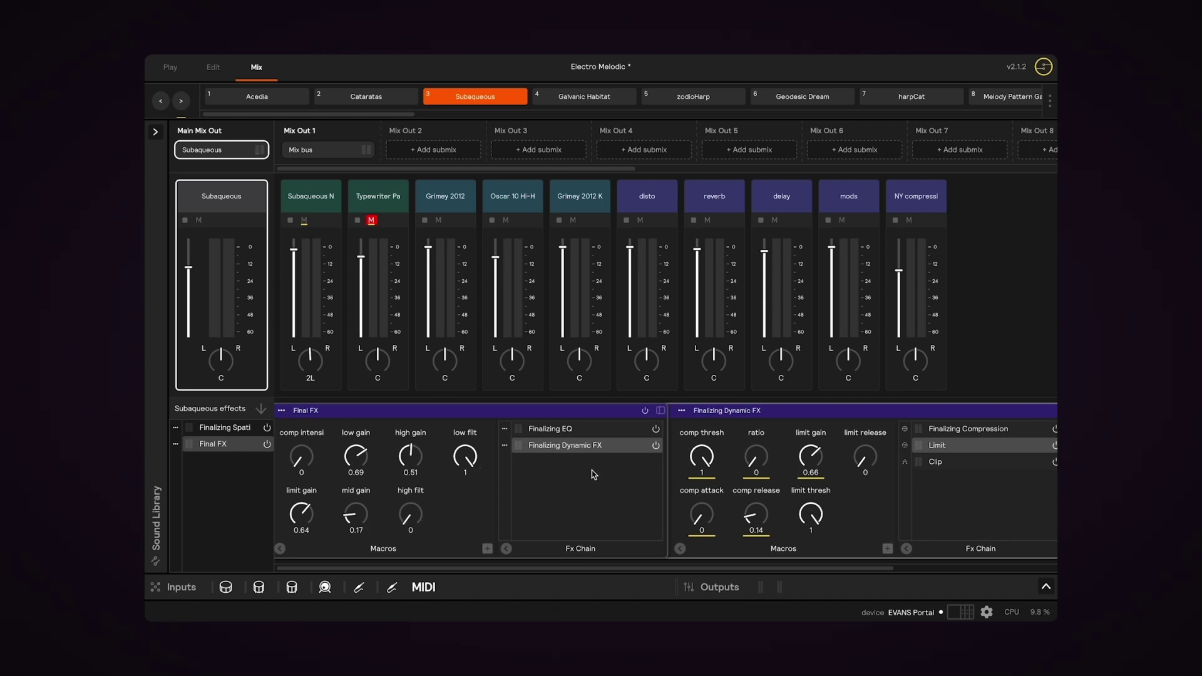
scroll(589, 473, right, 3)
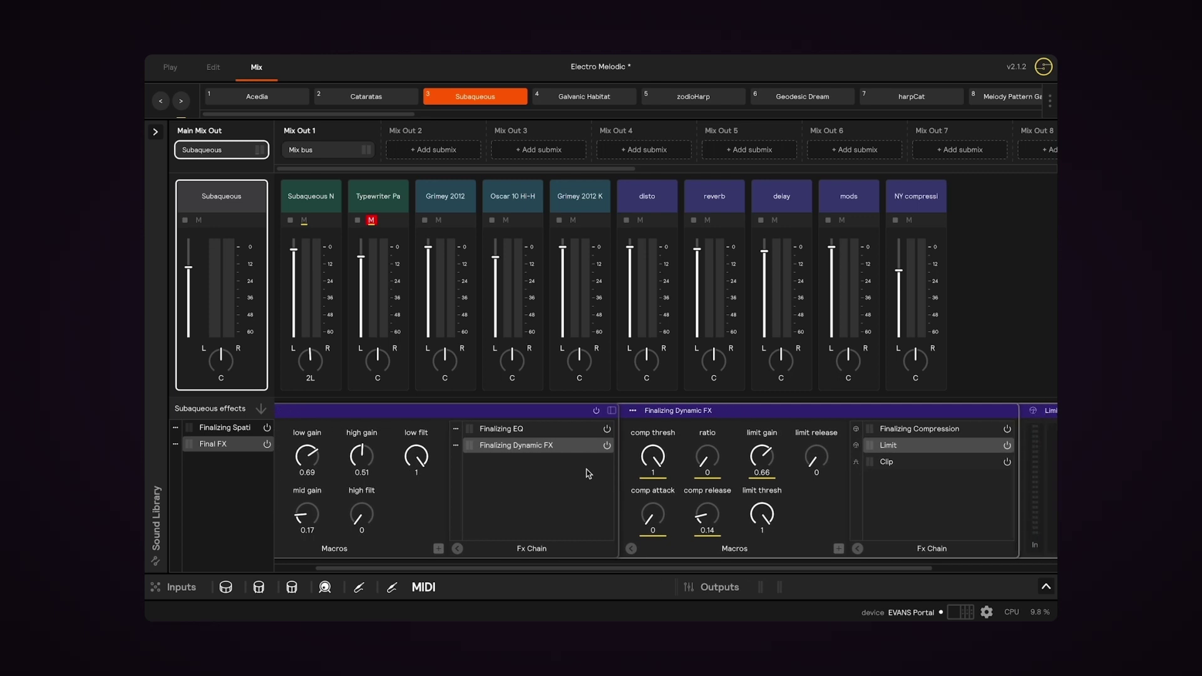
scroll(588, 473, right, 2)
scroll(563, 466, left, 5)
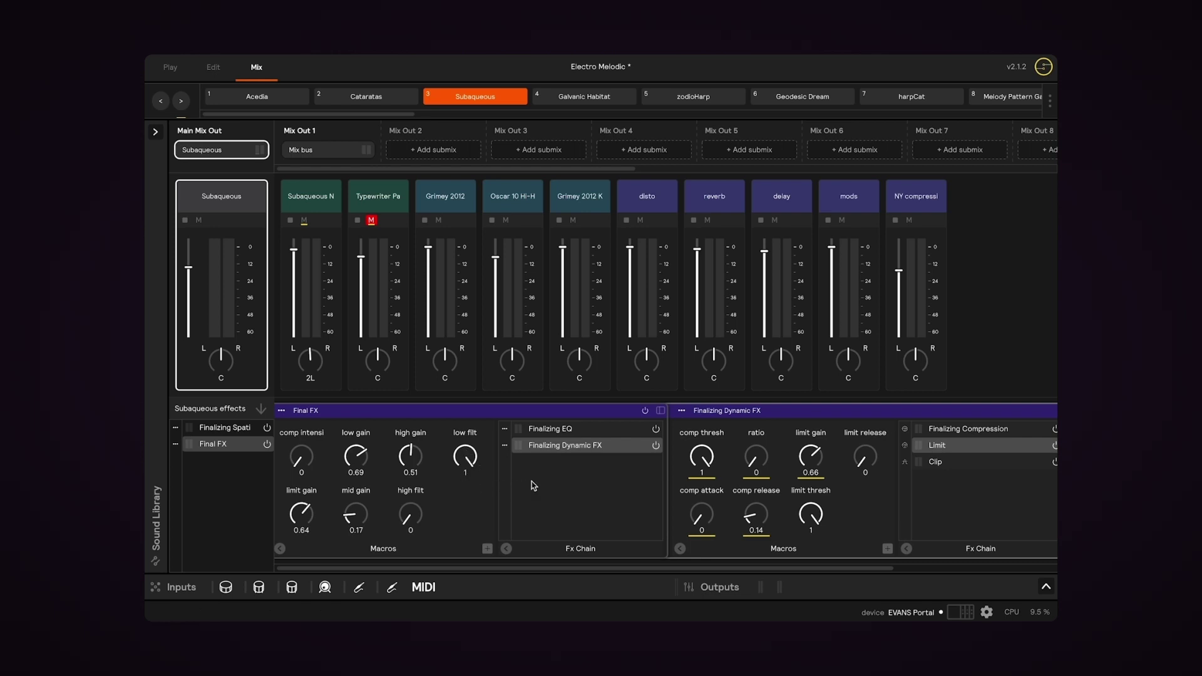
scroll(576, 490, right, 5)
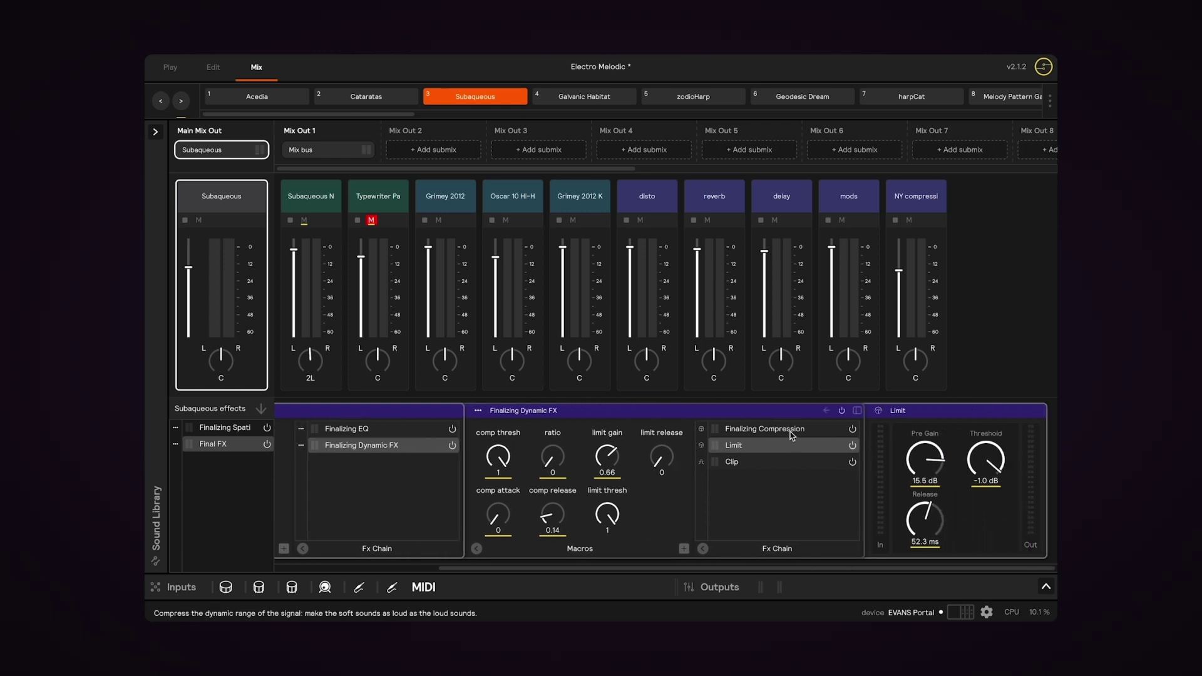
Step: View the Limit and Finalizing Compression settings in the Fx Chain, then go to Edit view
click(791, 429)
click(756, 446)
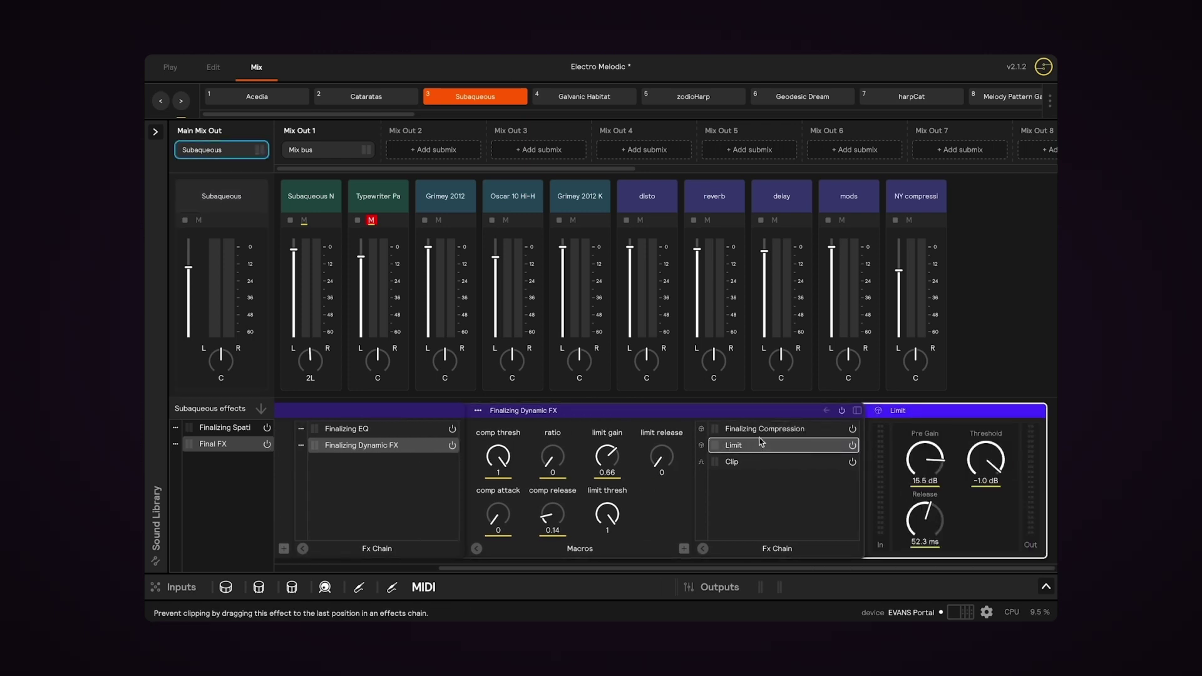
click(761, 431)
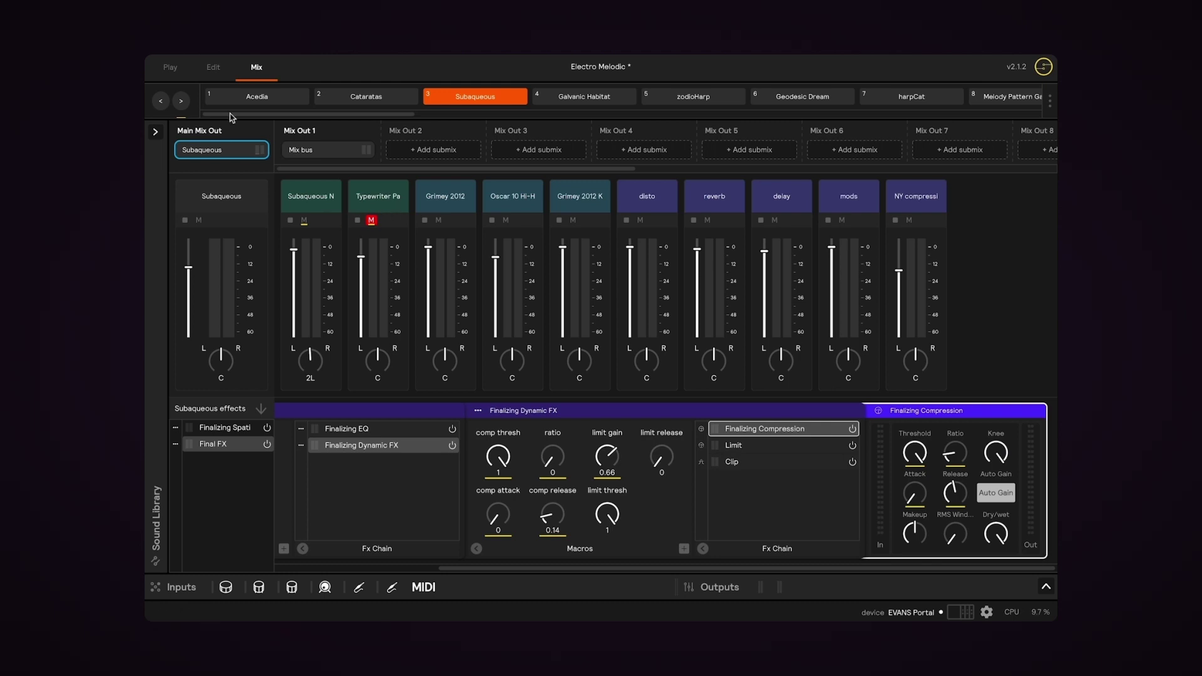
click(214, 68)
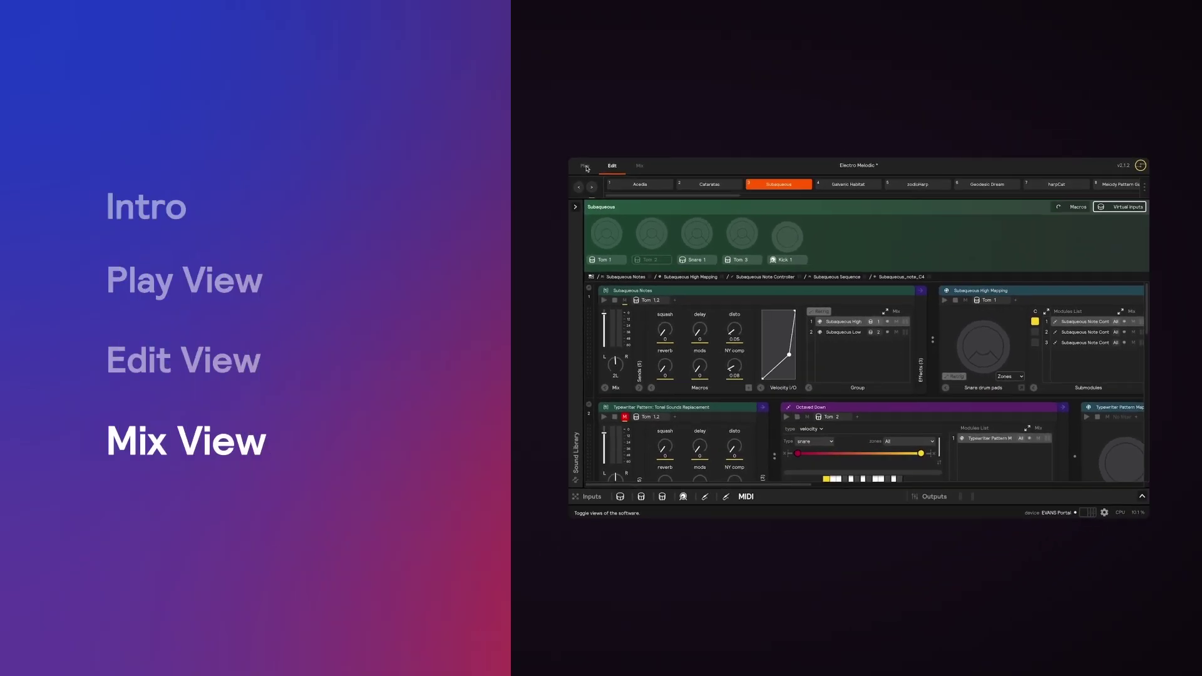
click(253, 90)
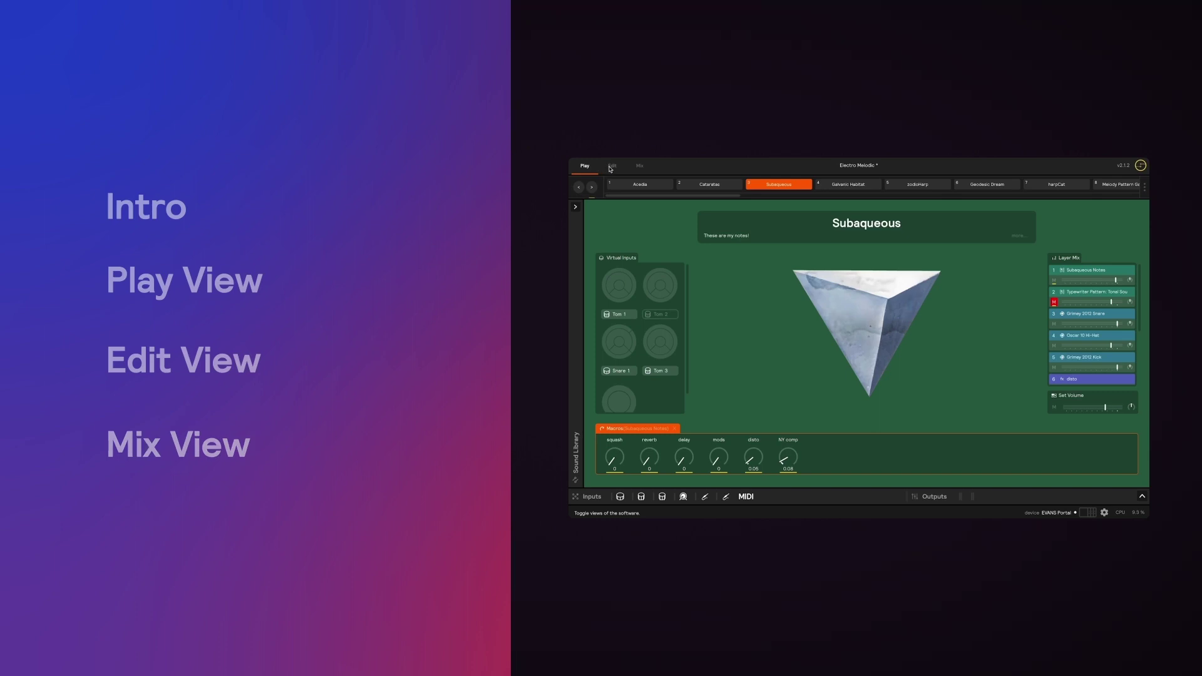
click(612, 167)
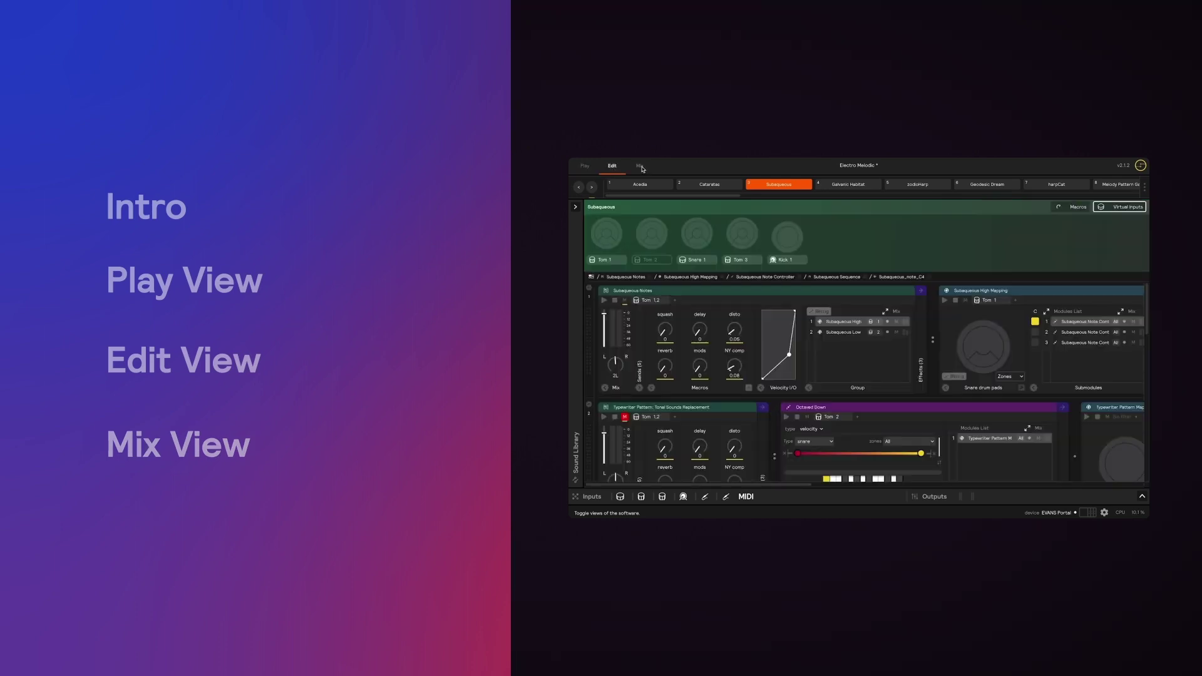